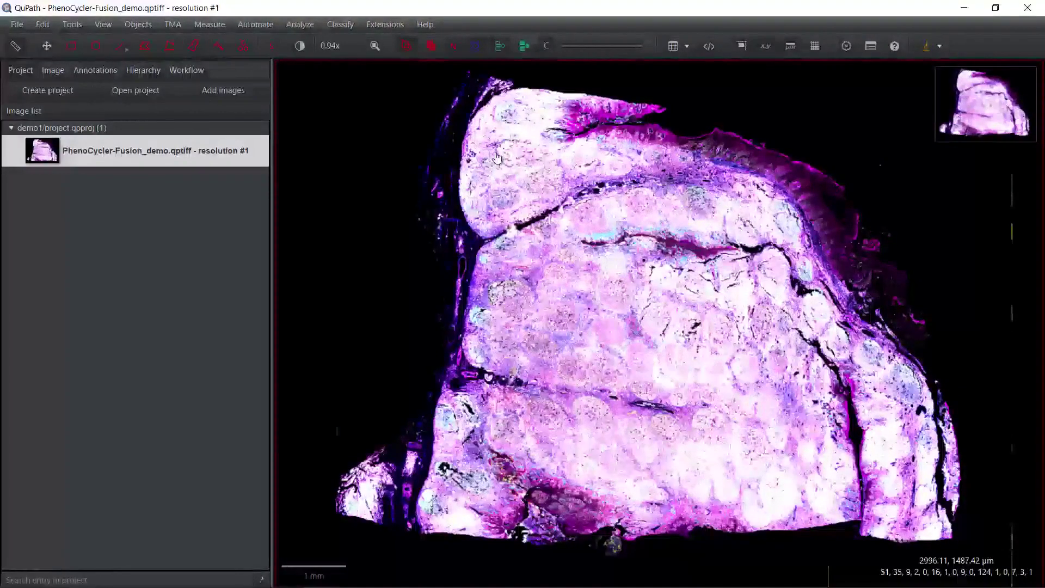
left_click(301, 24)
mouse_move(300, 76)
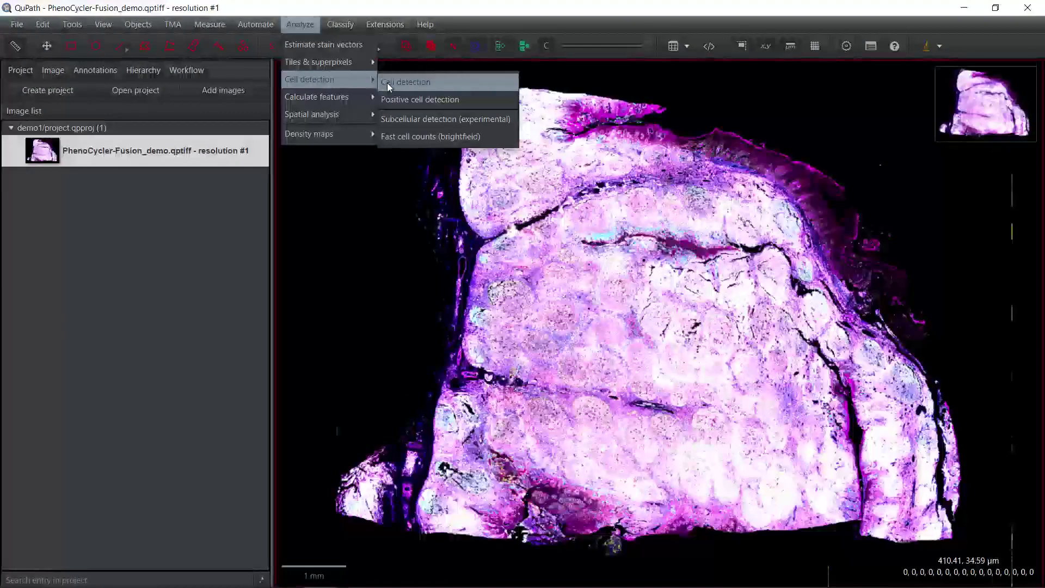
left_click(383, 25)
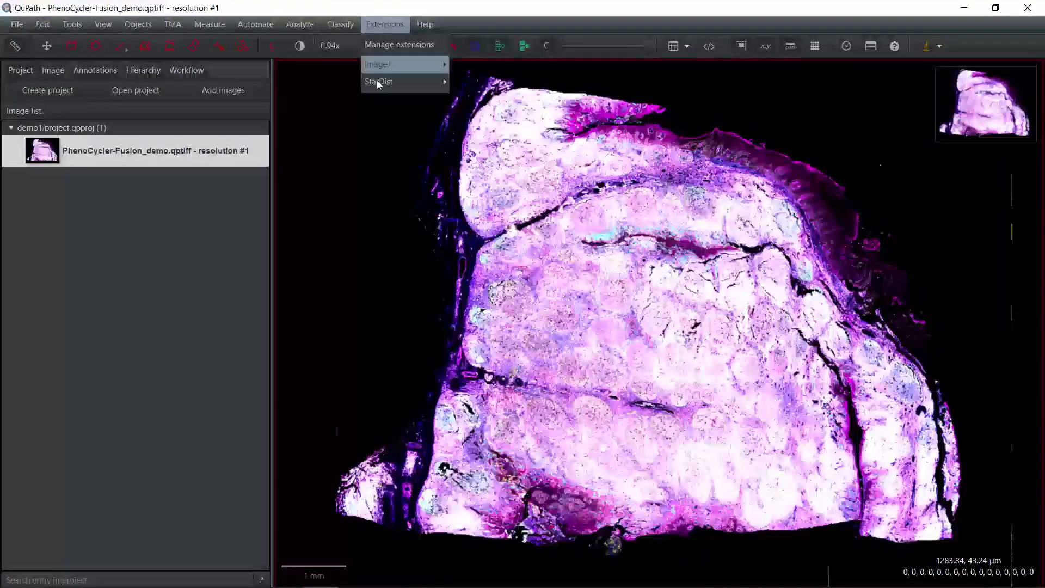
mouse_move(377, 83)
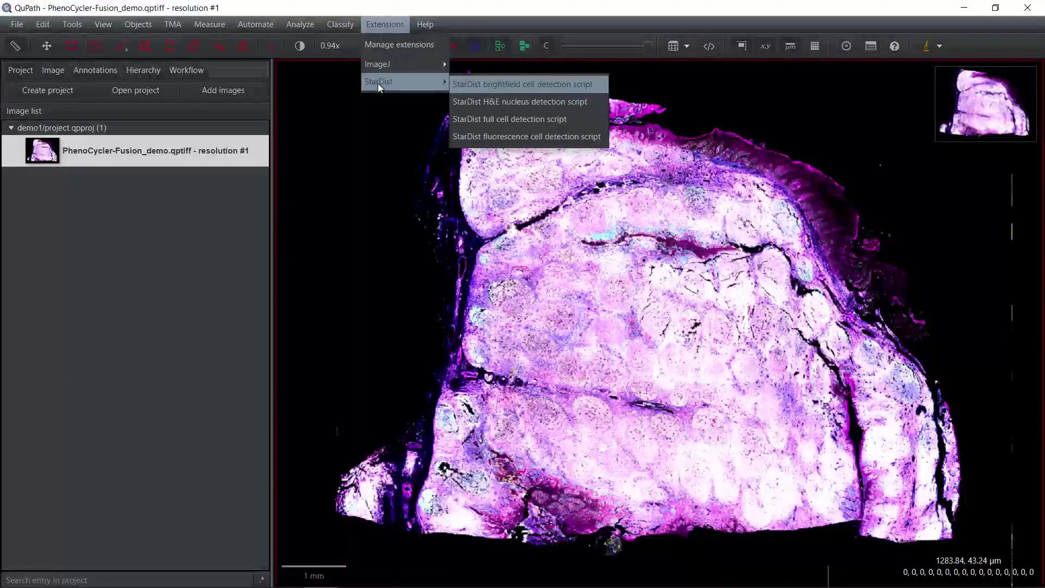
left_click(337, 163)
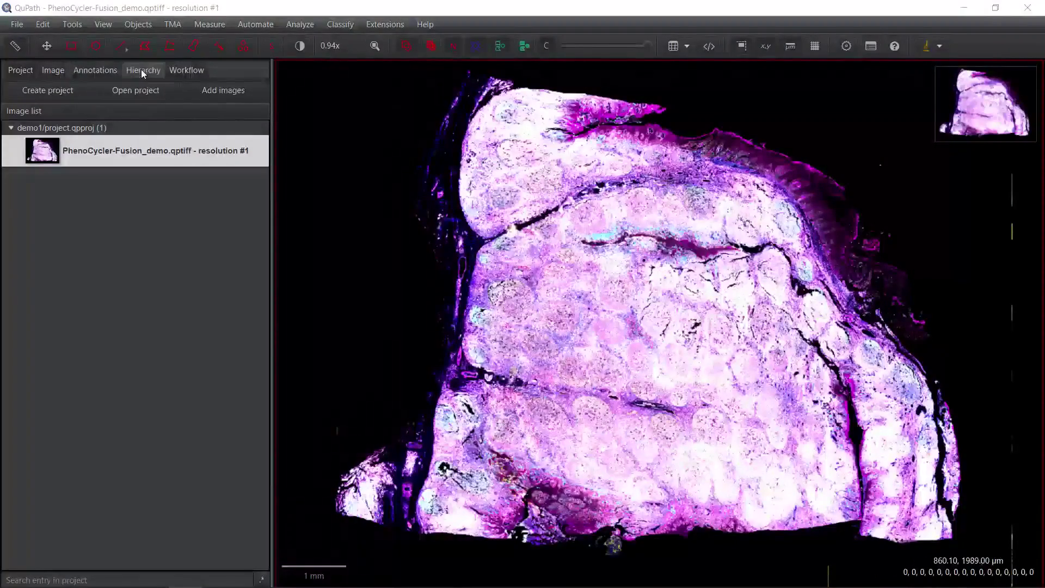
Step: Draw an annotation outline around the whole tissue section and show it in the annotation list
left_click(145, 48)
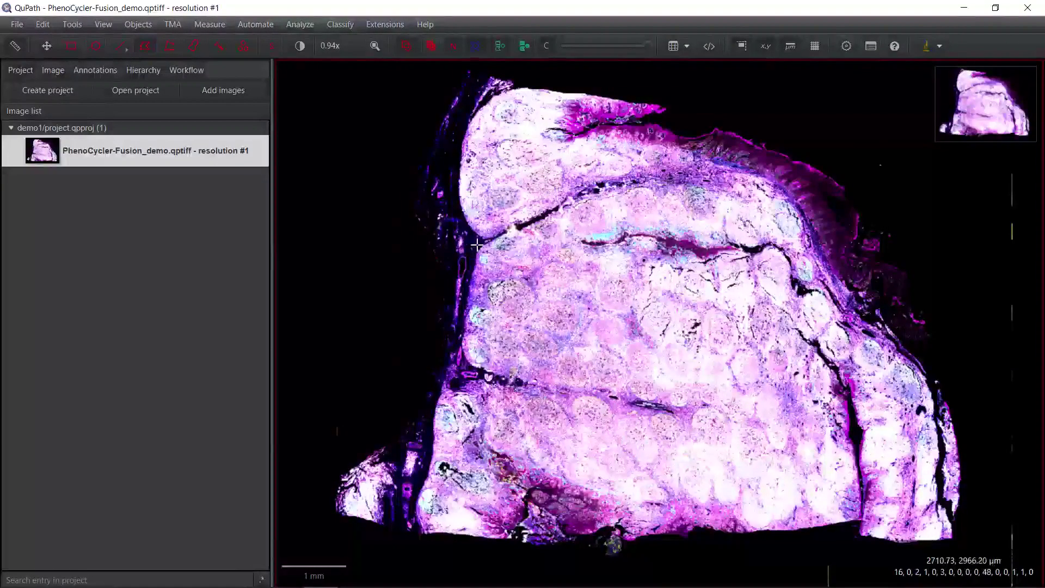
mouse_move(471, 235)
left_mouse_down()
mouse_move(457, 200)
mouse_move(461, 134)
mouse_move(492, 86)
mouse_move(615, 87)
mouse_move(672, 103)
mouse_move(675, 129)
mouse_move(742, 123)
mouse_move(825, 167)
mouse_move(859, 194)
mouse_move(930, 321)
mouse_move(928, 354)
mouse_move(947, 368)
mouse_move(968, 450)
mouse_move(964, 535)
mouse_move(950, 546)
mouse_move(874, 549)
mouse_move(848, 527)
mouse_move(583, 549)
mouse_move(387, 536)
mouse_move(354, 523)
mouse_move(329, 499)
mouse_move(327, 473)
mouse_move(374, 444)
mouse_move(429, 383)
mouse_move(469, 261)
left_mouse_up()
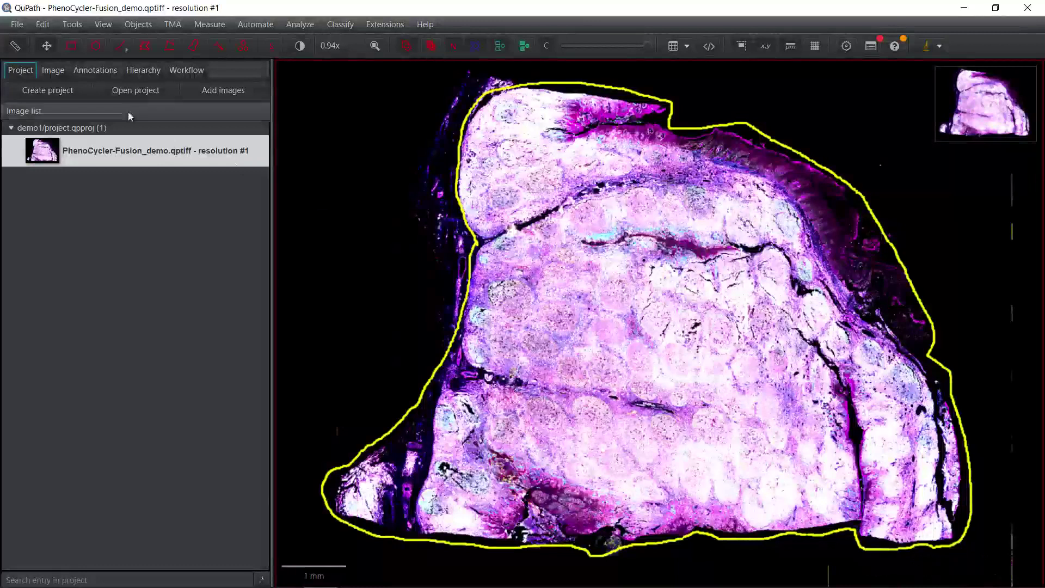
left_click(94, 70)
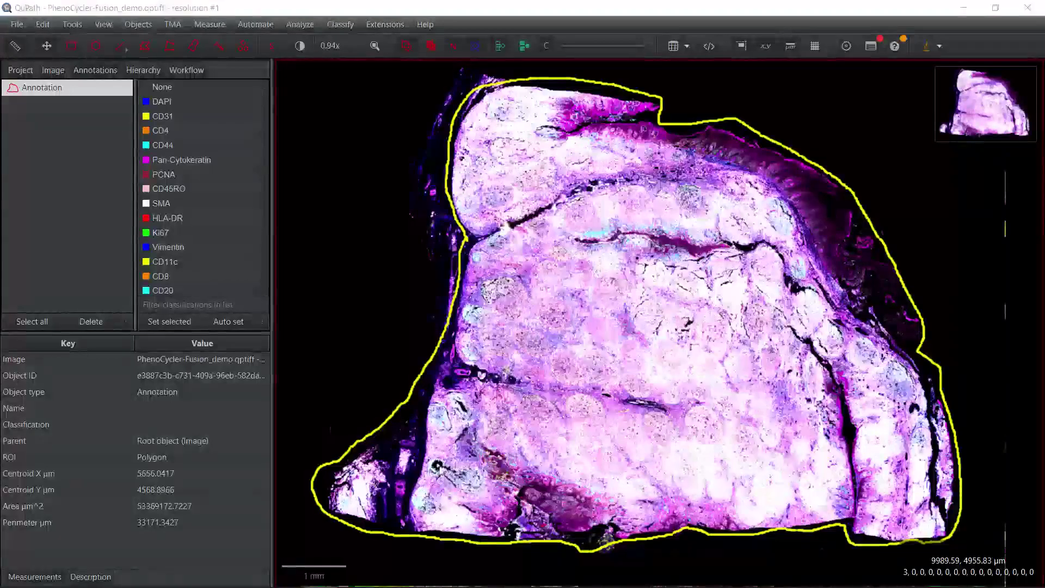
Step: Run the StarDist cell segmentation script on the annotation with the stardist_cell_seg_model.pb model, and close the script editor
key("alt+Tab")
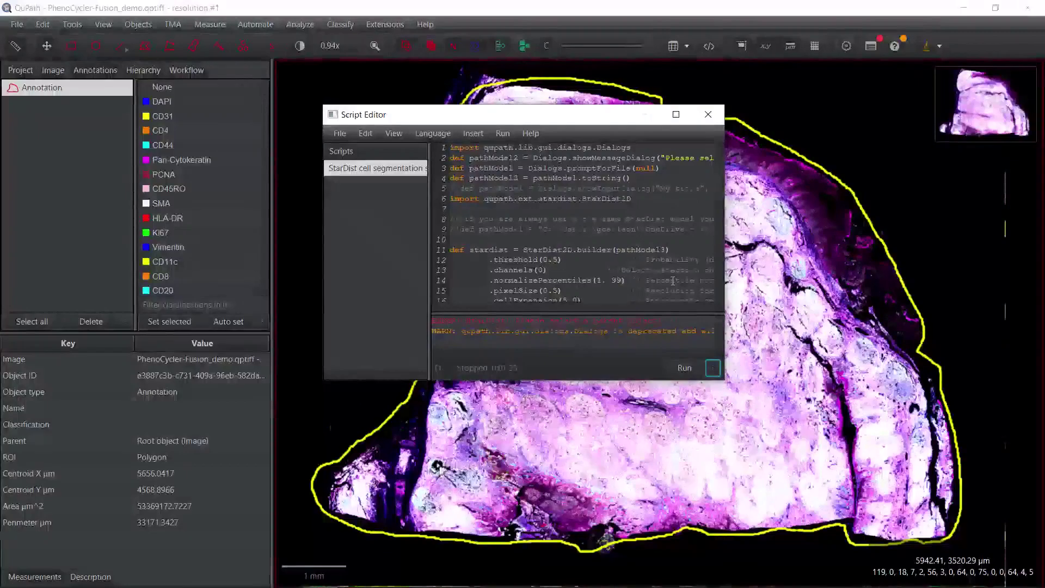
left_click(684, 368)
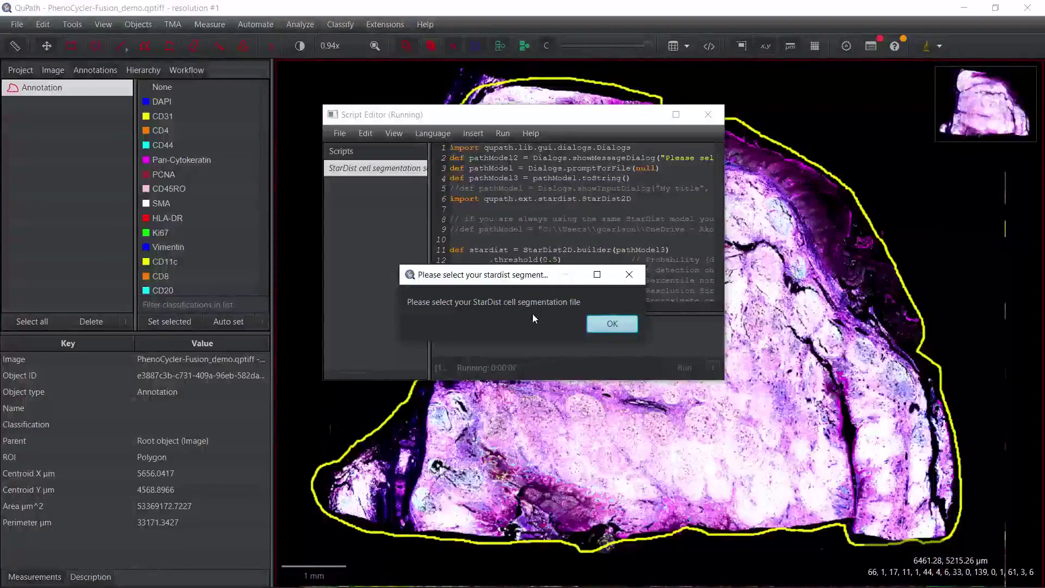
left_click(602, 325)
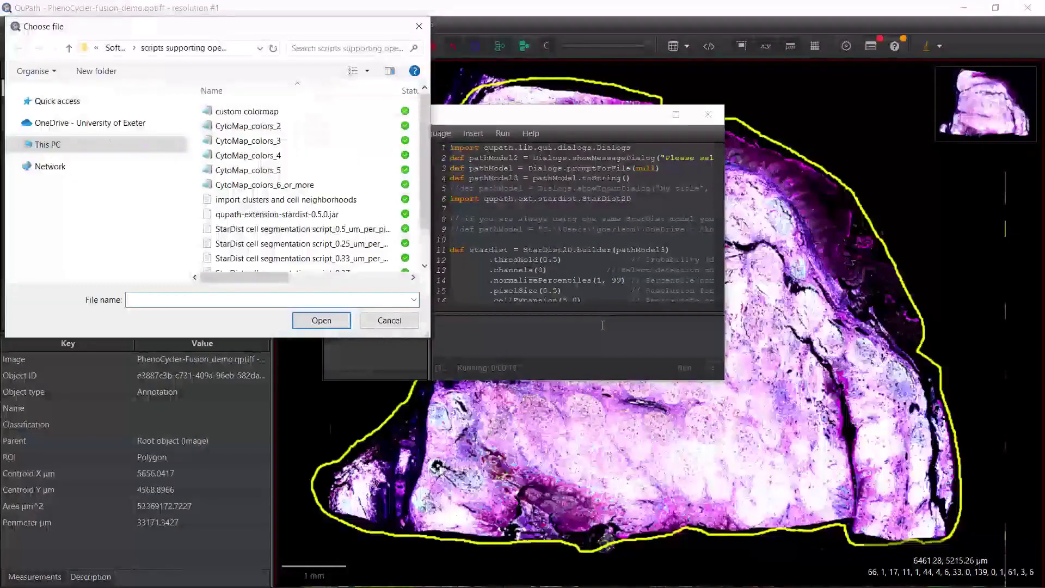
scroll(425, 191, "down", 2)
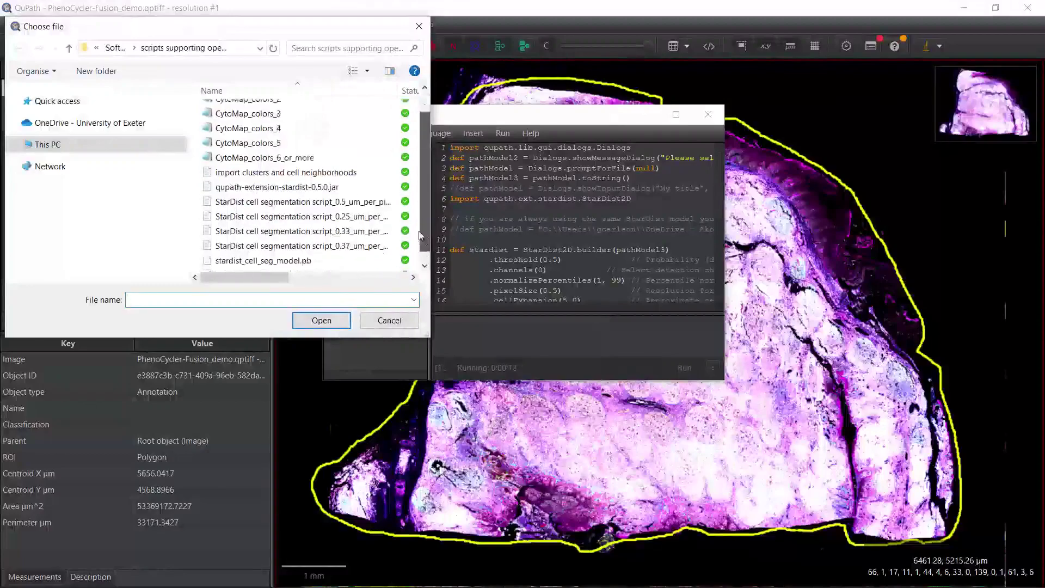
double_click(311, 255)
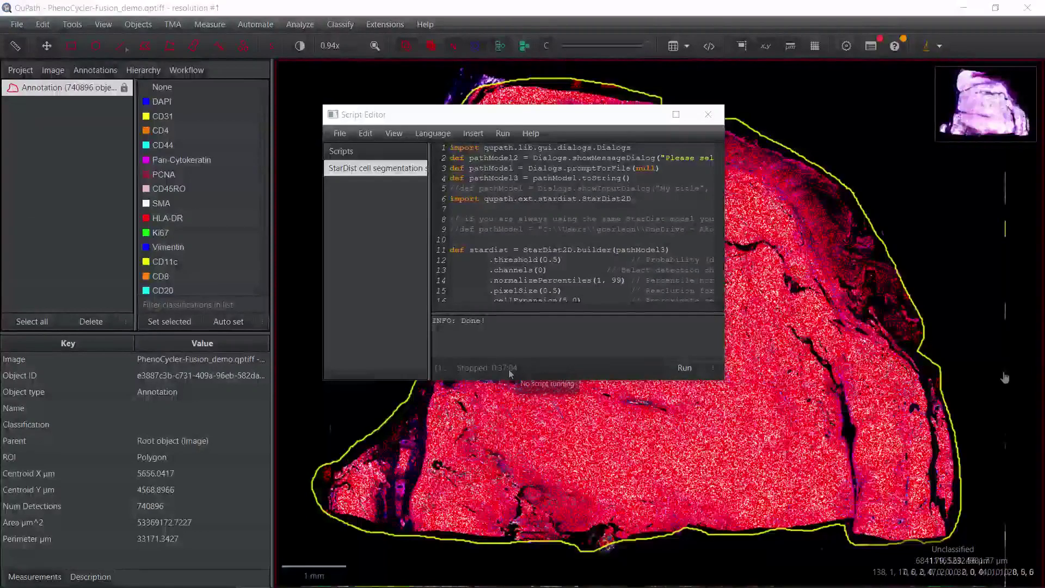
left_click(708, 117)
Step: Examine the segmented cell outlines up close and read the QuPath documentation section on creating a classifier for each marker
left_click_drag(663, 233, 661, 243)
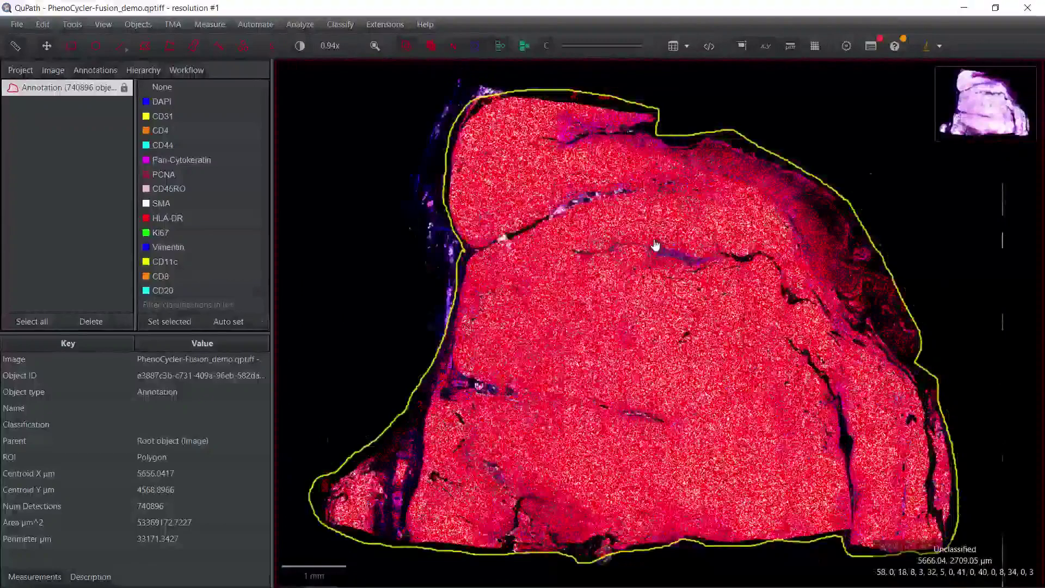
scroll(656, 245, "up", 5)
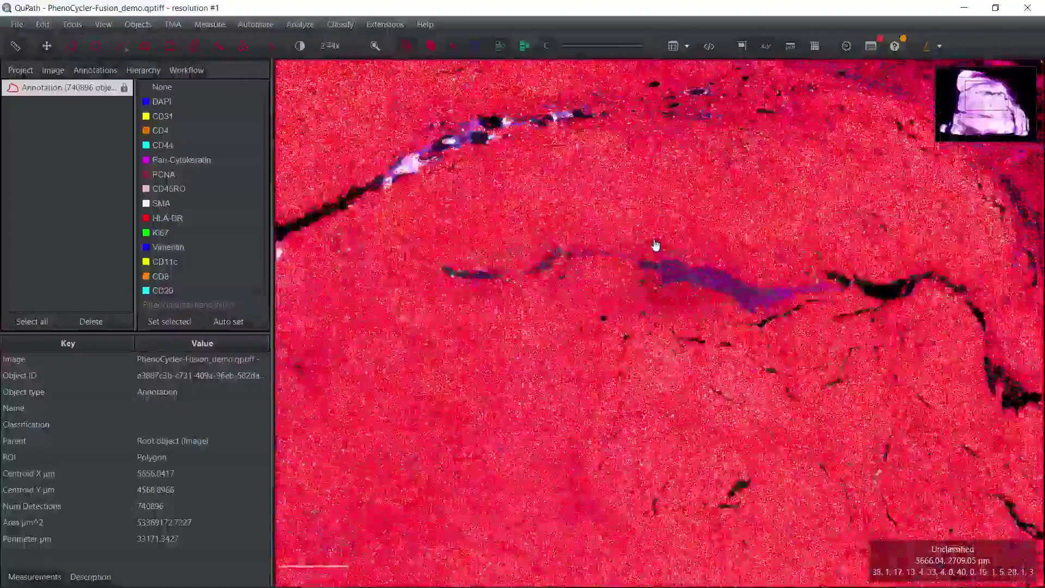
scroll(655, 245, "up", 5)
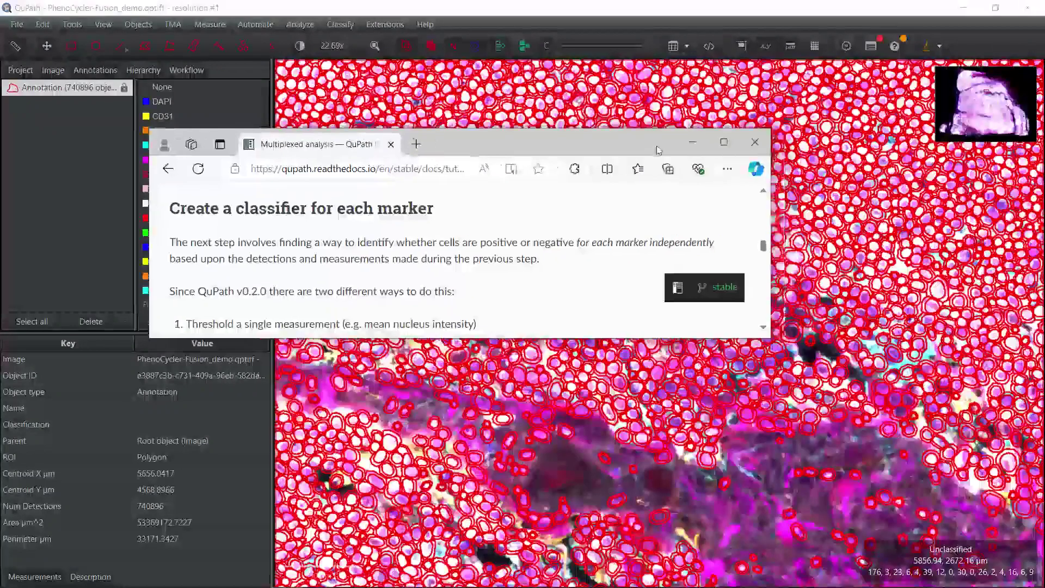
left_click(726, 145)
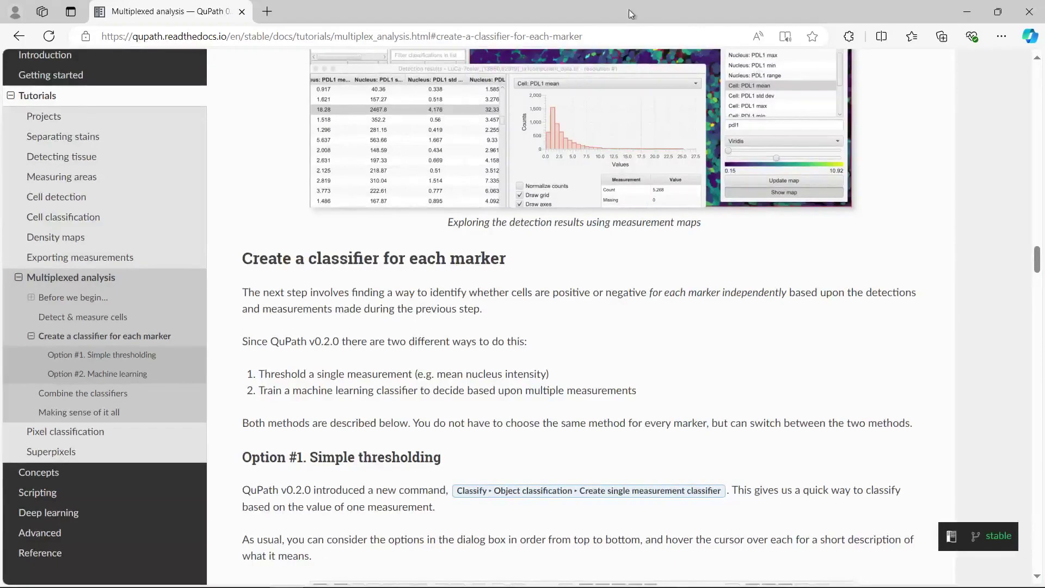
left_click(967, 12)
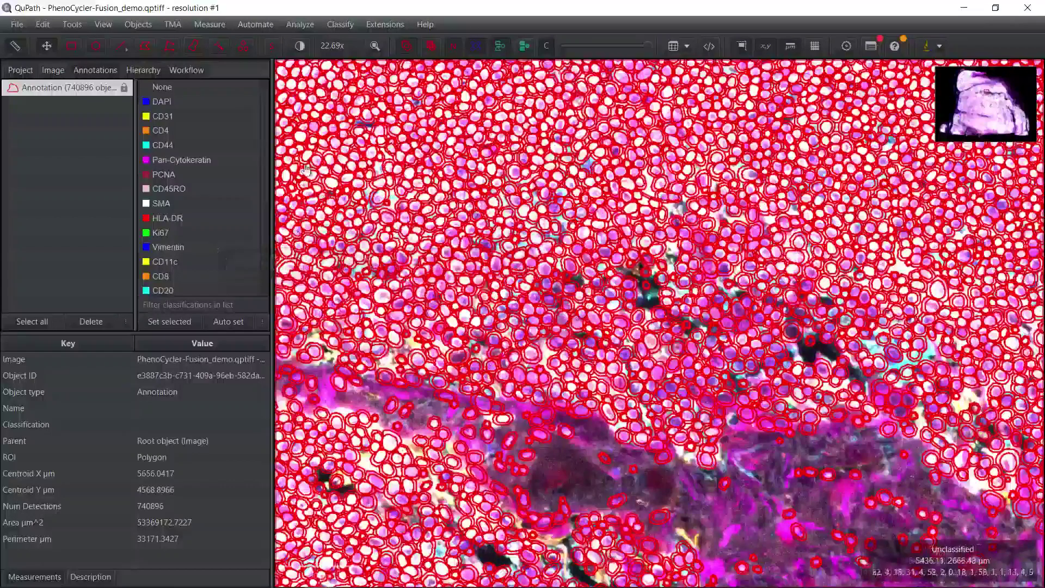
Step: Hide all image channels in the brightness and contrast settings and show only CD31 (C2)
left_click(300, 47)
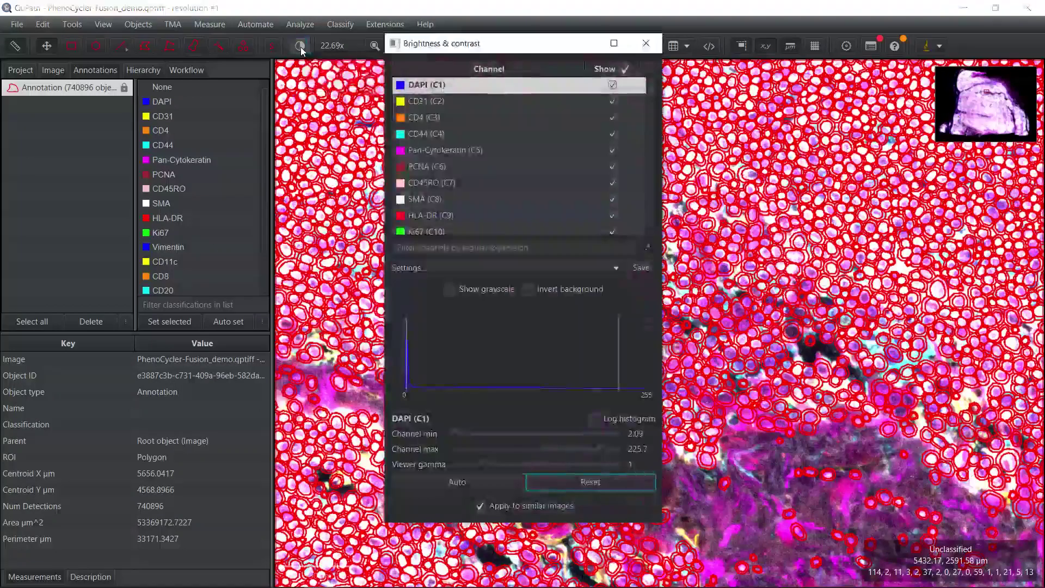
left_click_drag(531, 46, 229, 85)
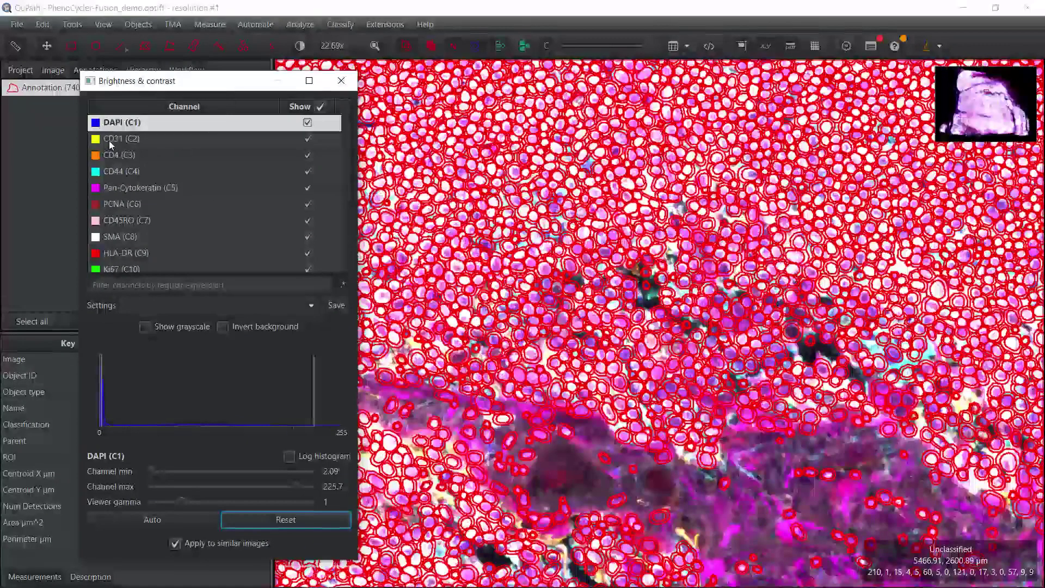
left_click(321, 107)
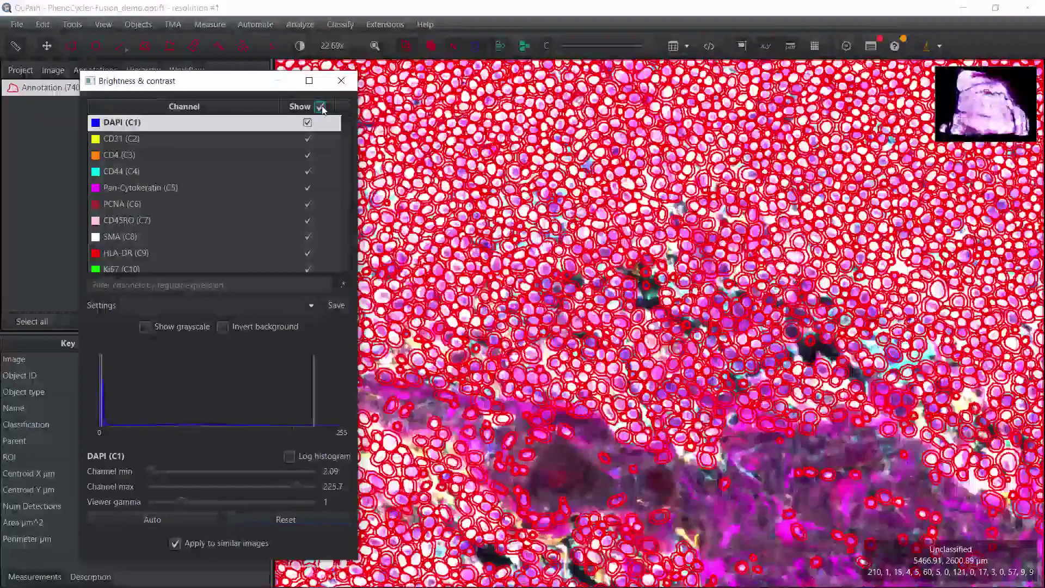
left_click(321, 107)
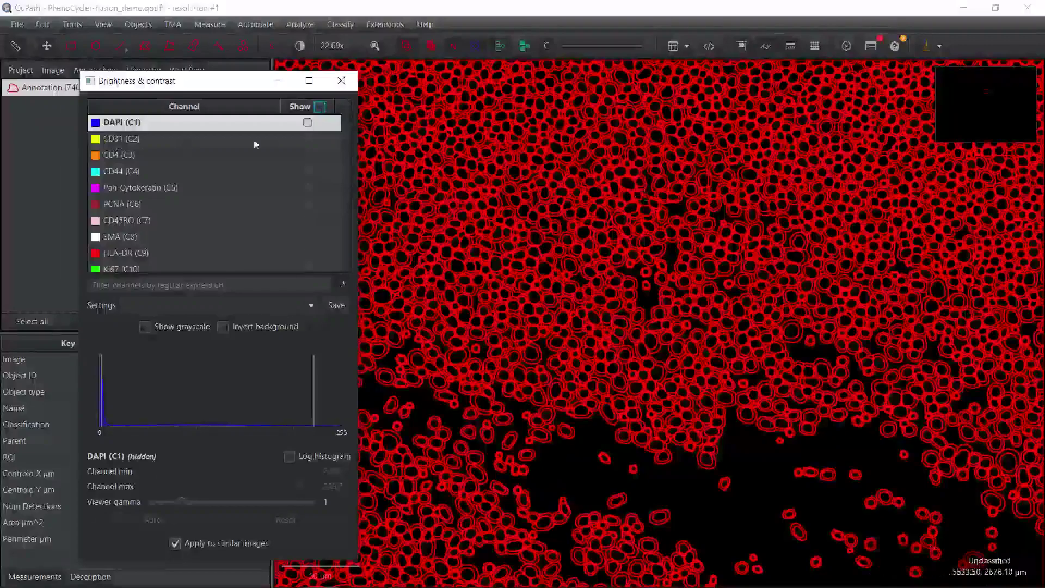
left_click(306, 139)
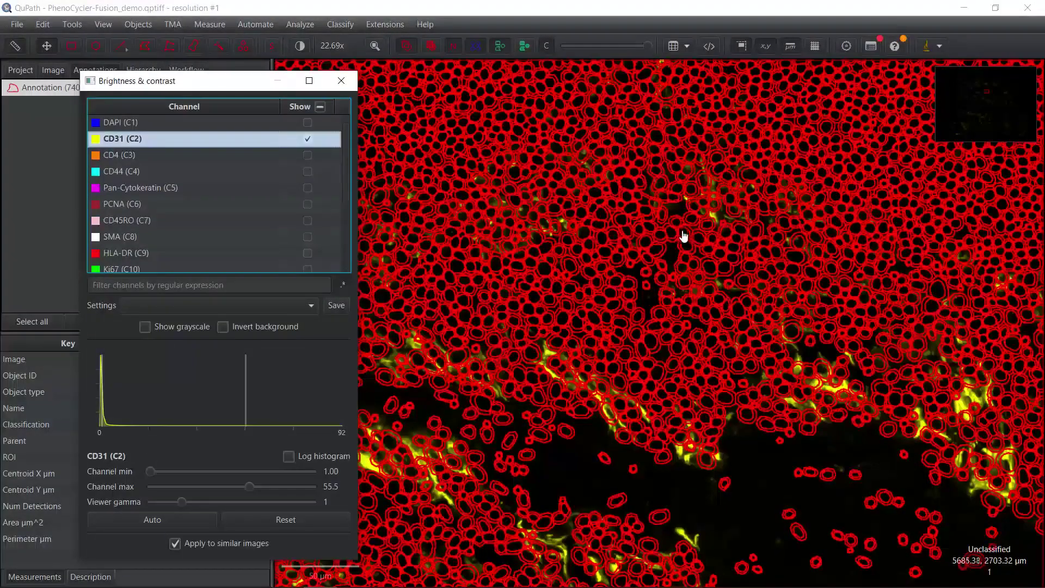
Step: Hide the cell detections and examine the CD31 staining pattern across the tissue at several magnifications
scroll(685, 234, "up", 5)
scroll(586, 223, "down", 5)
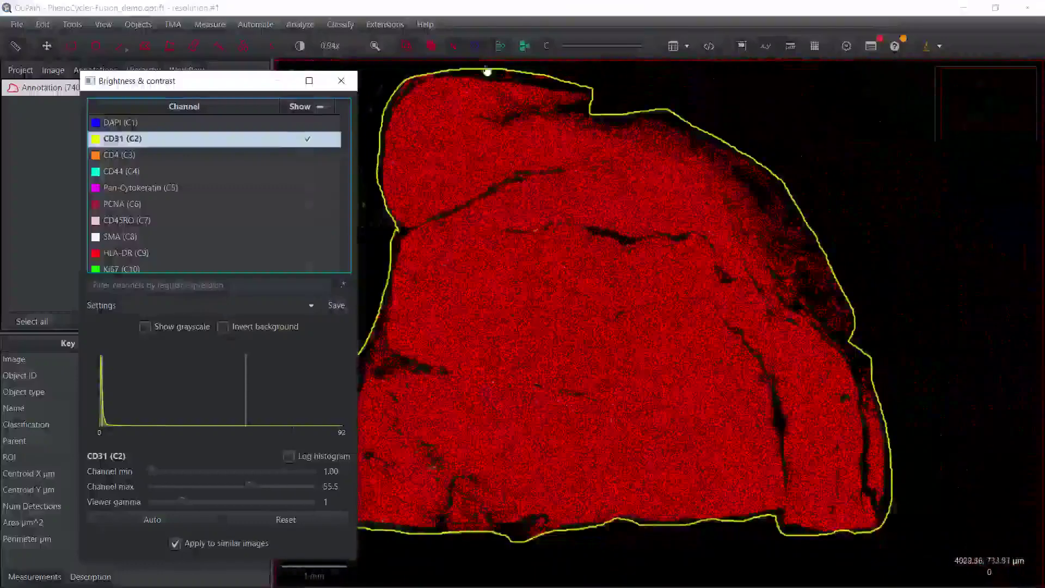
left_click(498, 48)
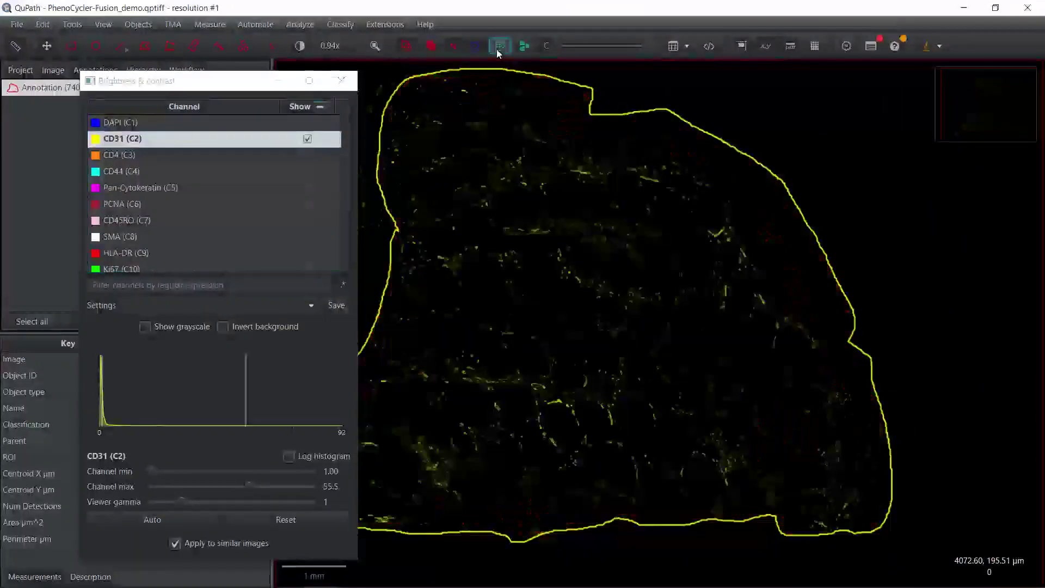
left_click_drag(604, 289, 649, 289)
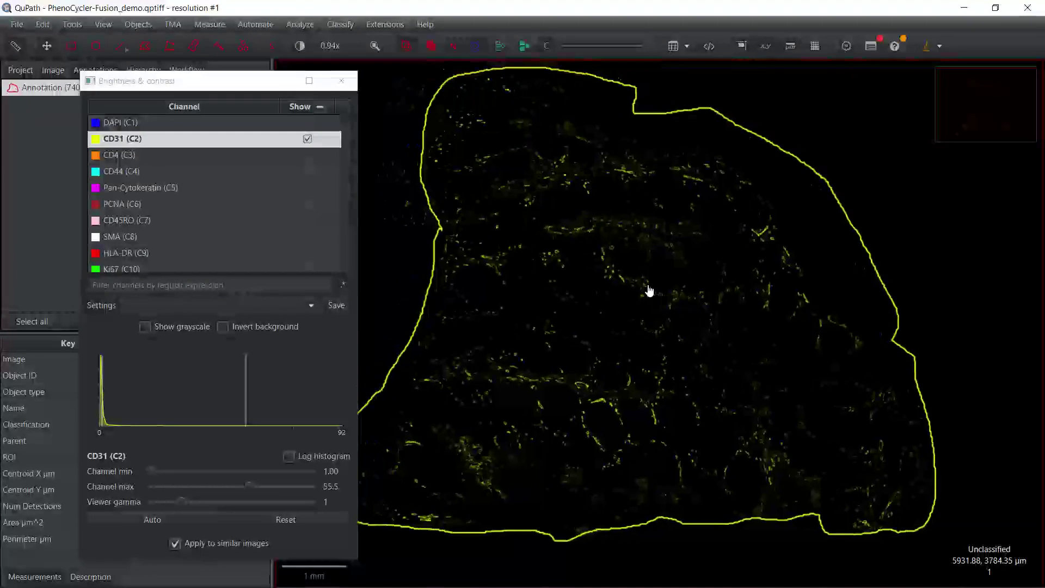
scroll(649, 289, "up", 5)
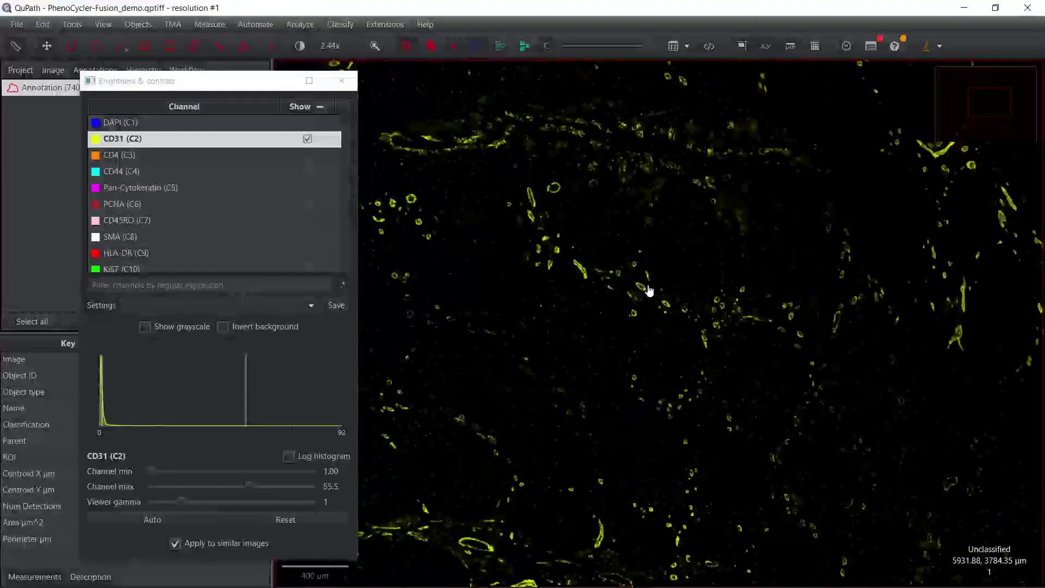
scroll(595, 275, "down", 2)
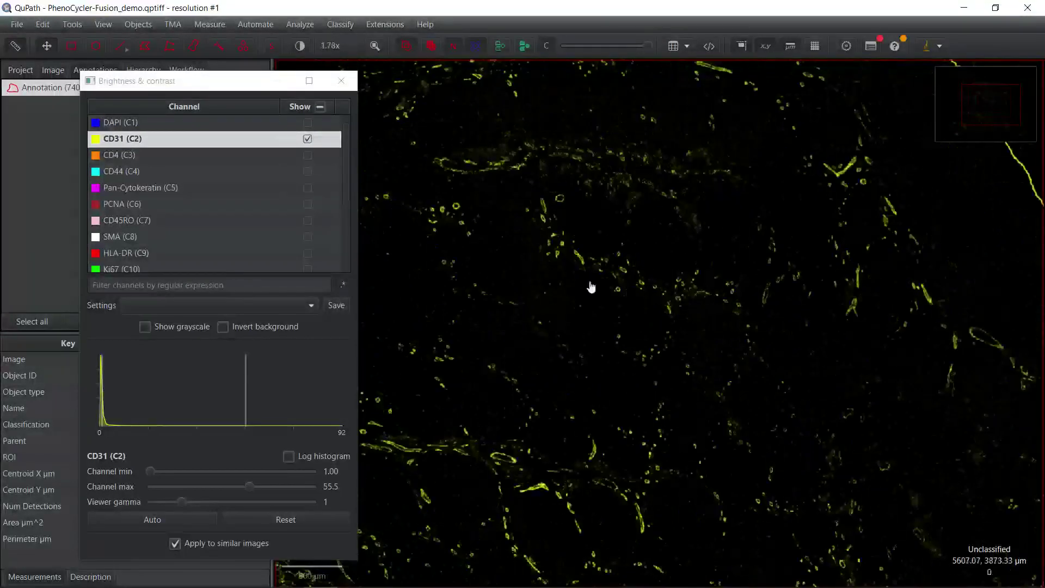
left_click_drag(591, 287, 616, 328)
scroll(616, 328, "up", 7)
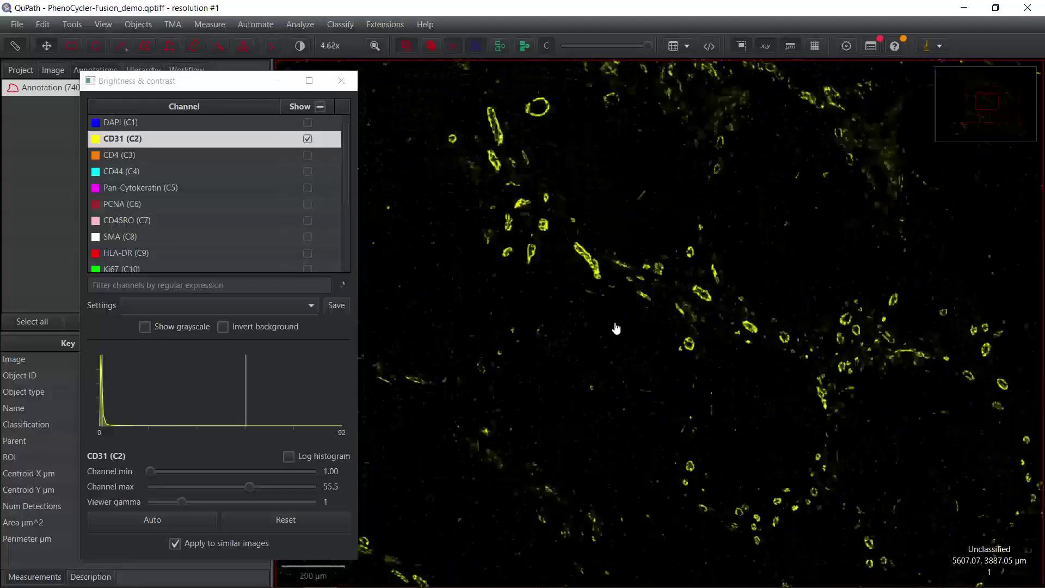
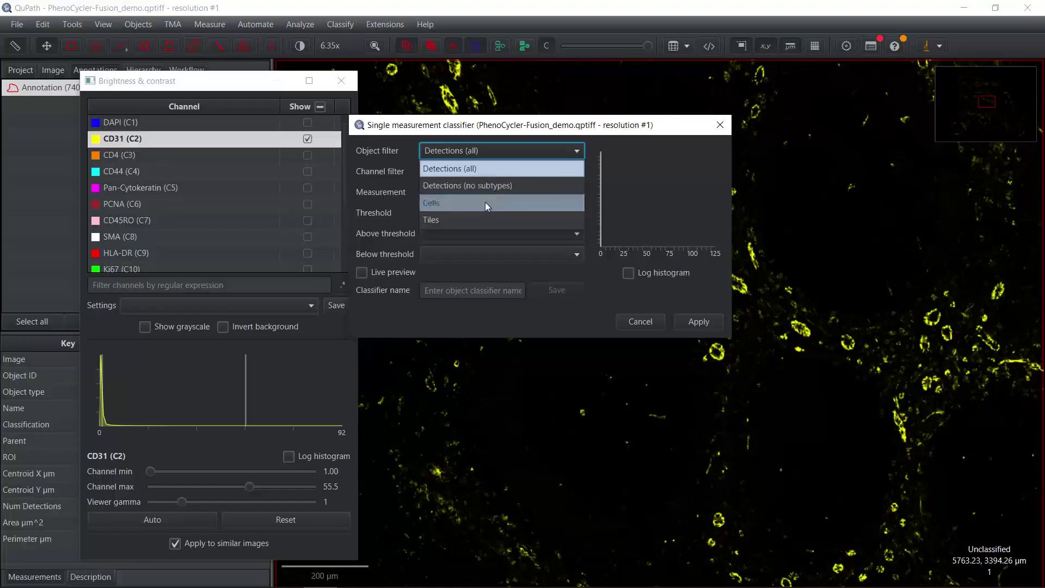
Step: Set the single measurement classifier's object filter to Cells and its channel filter to CD31
left_click(485, 203)
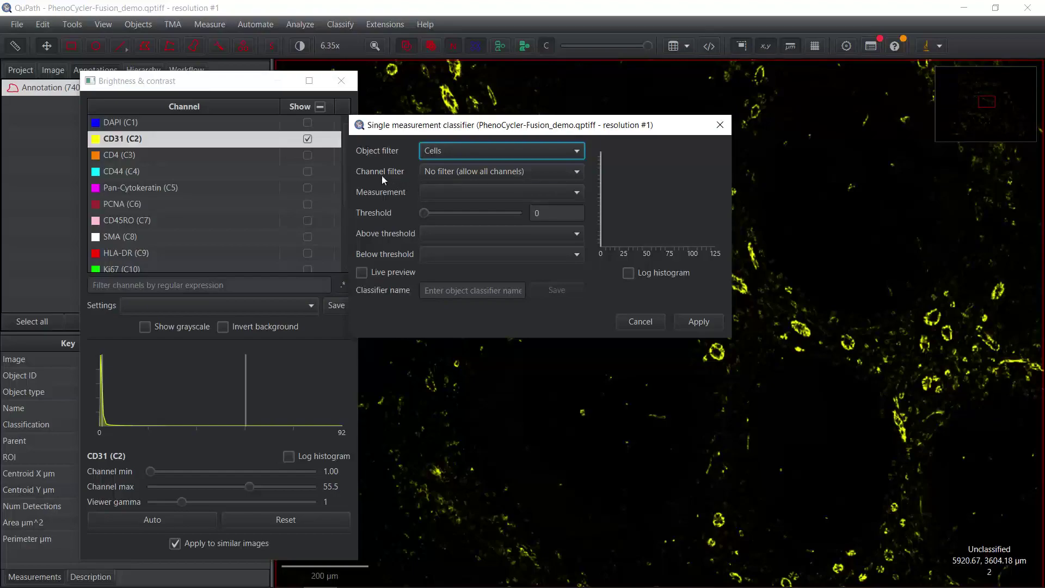
left_click(569, 173)
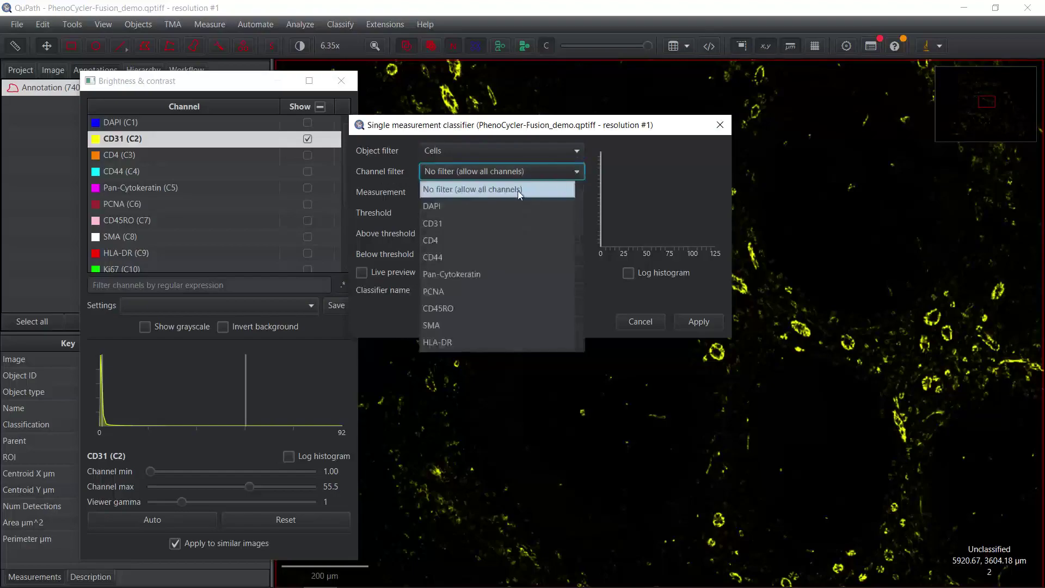
left_click(465, 221)
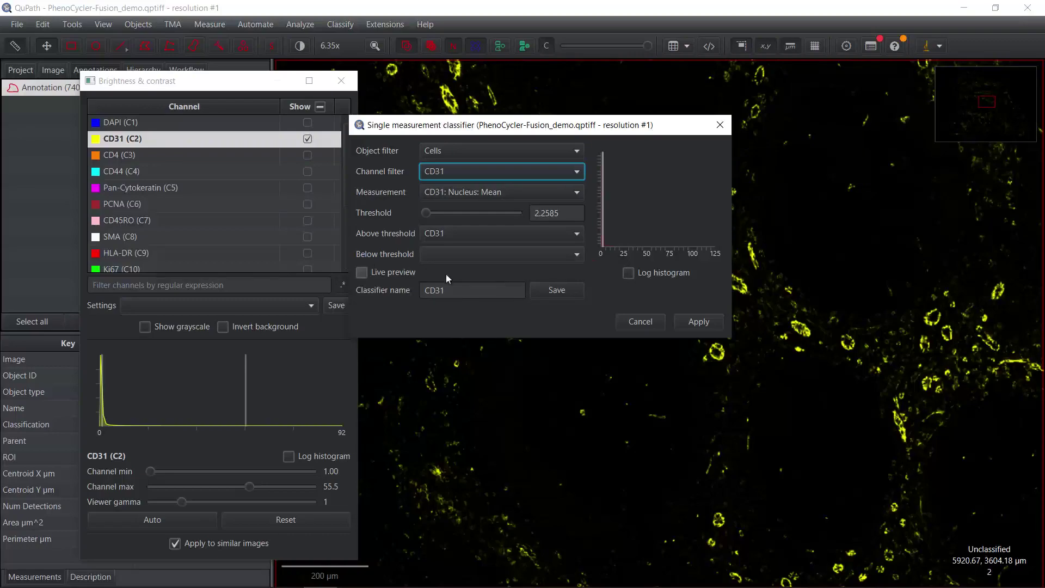
Step: Turn on the classifier's live preview, show the cell detections again and move the classifier dialog off the tissue
left_click(359, 273)
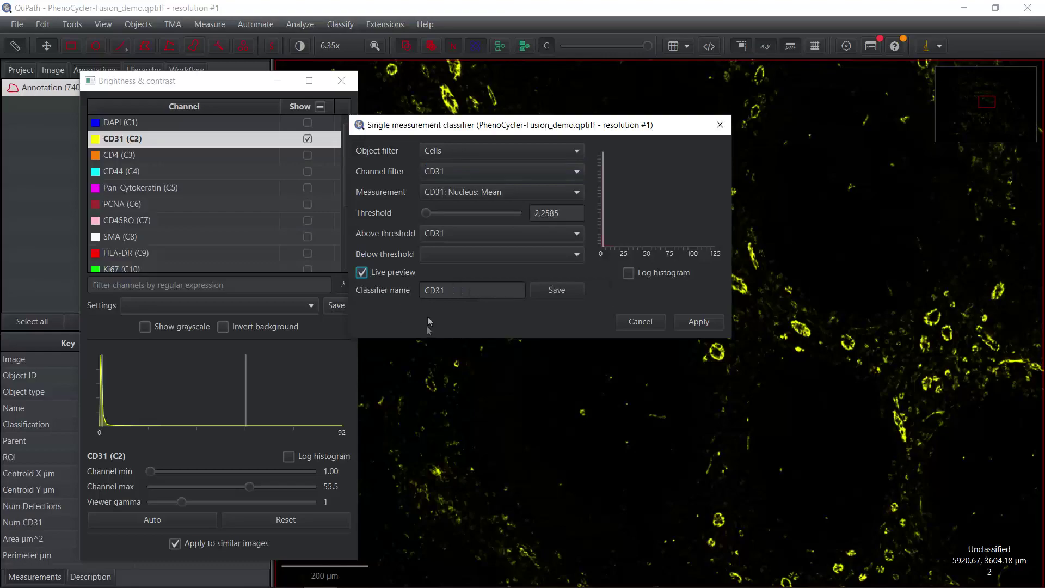
left_click(501, 49)
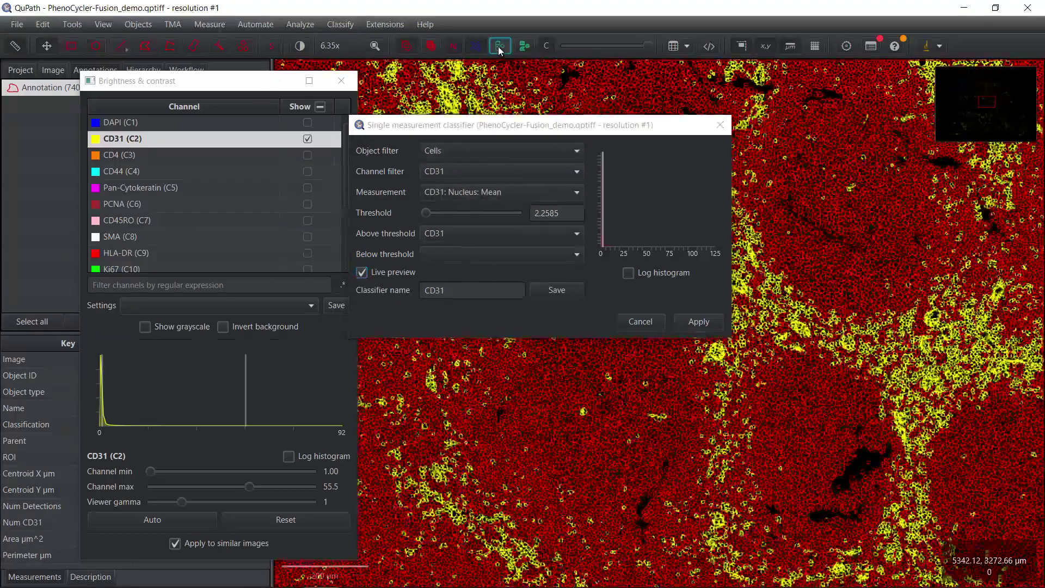
left_click_drag(661, 128, 347, 134)
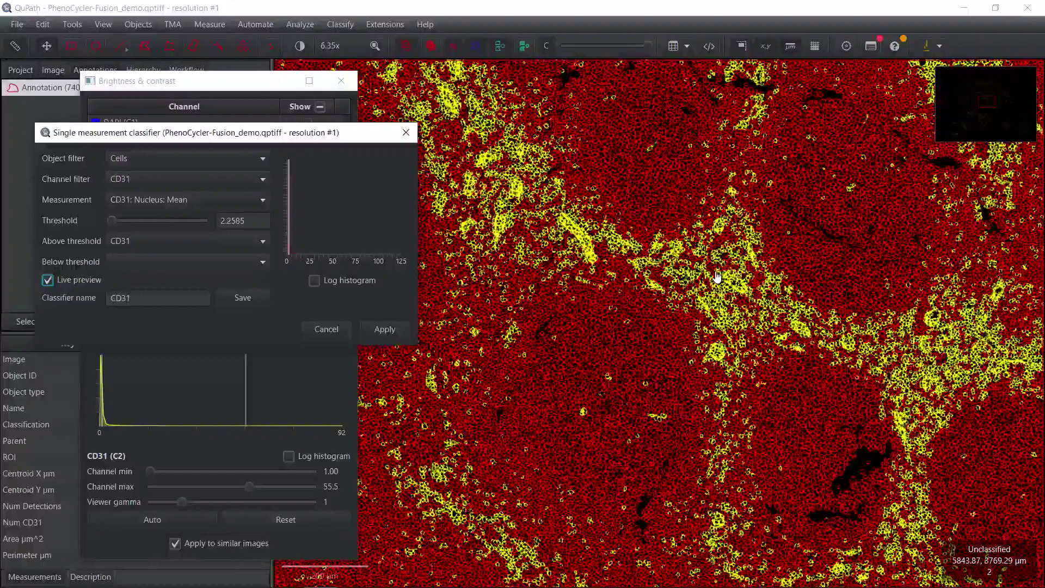
Step: Compare the classified cells with the underlying CD31 staining and raise the classifier's threshold to 4.4183
left_click(757, 363)
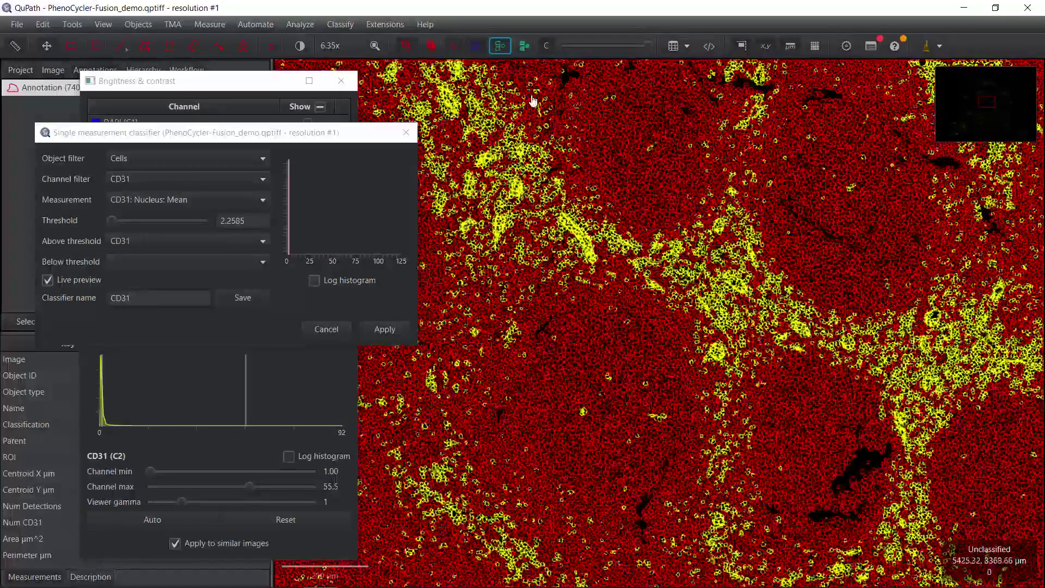
left_click(500, 45)
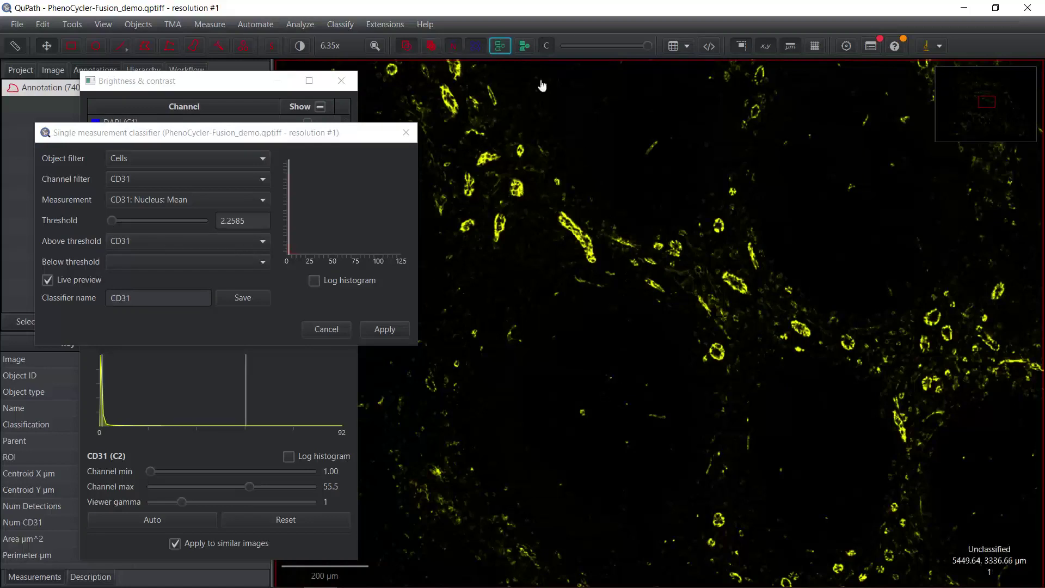
left_click(501, 47)
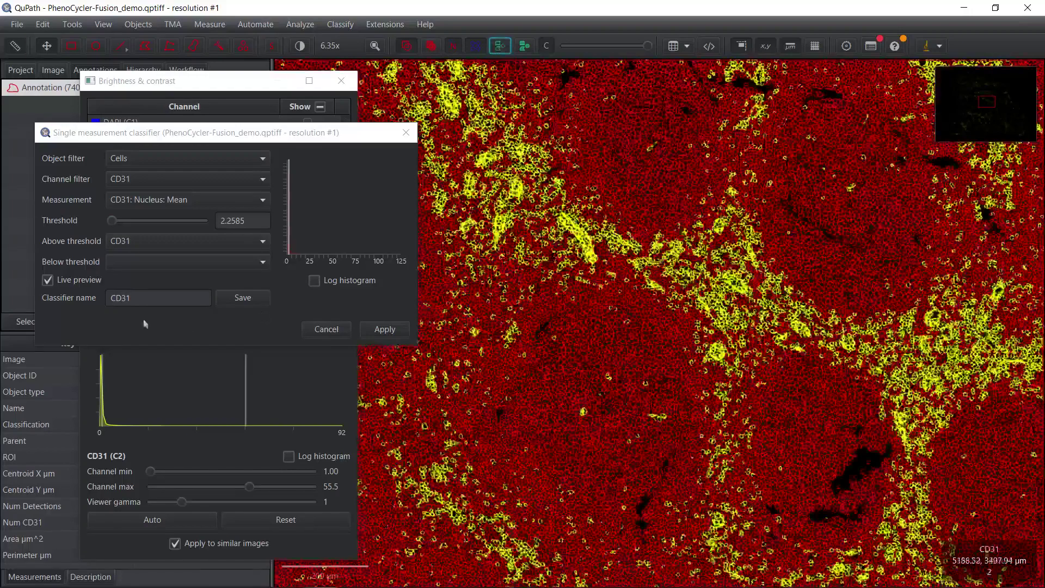
left_click(113, 221)
left_click_drag(113, 220, 114, 222)
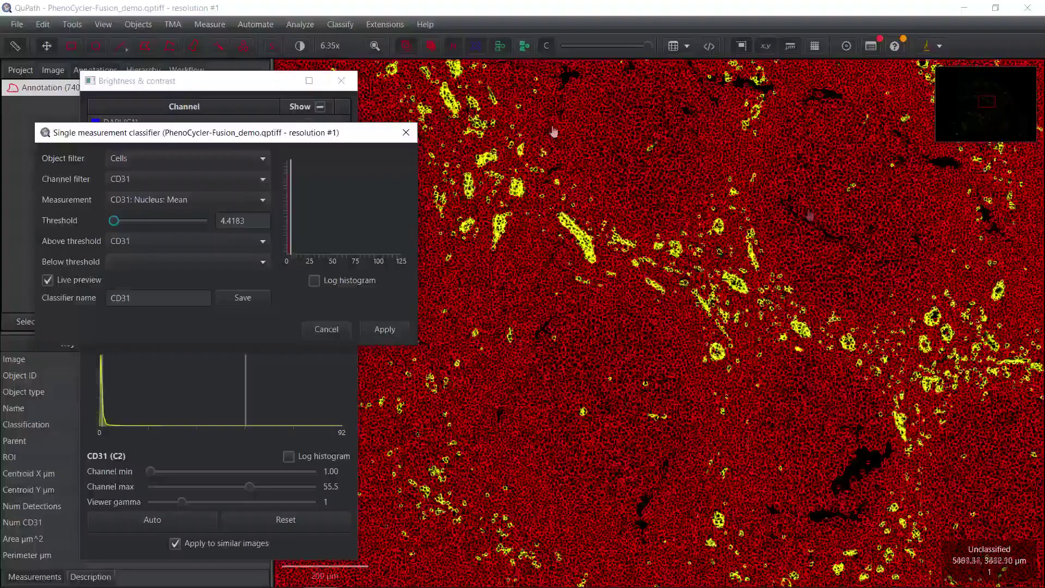
Step: Check the thresholded cells against the CD31 staining once more and save the classifier as CD31
left_click(499, 49)
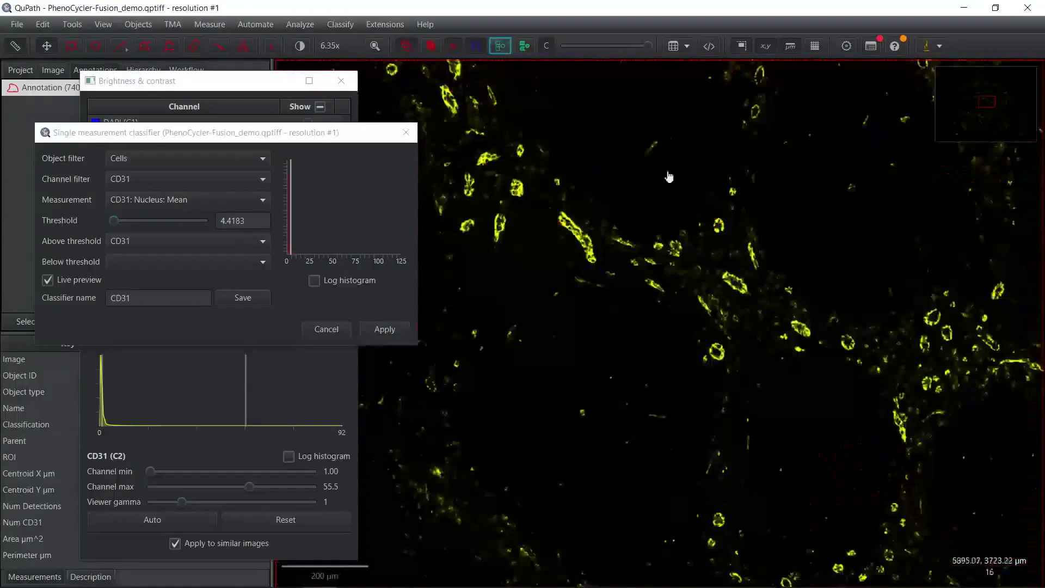
left_click(499, 47)
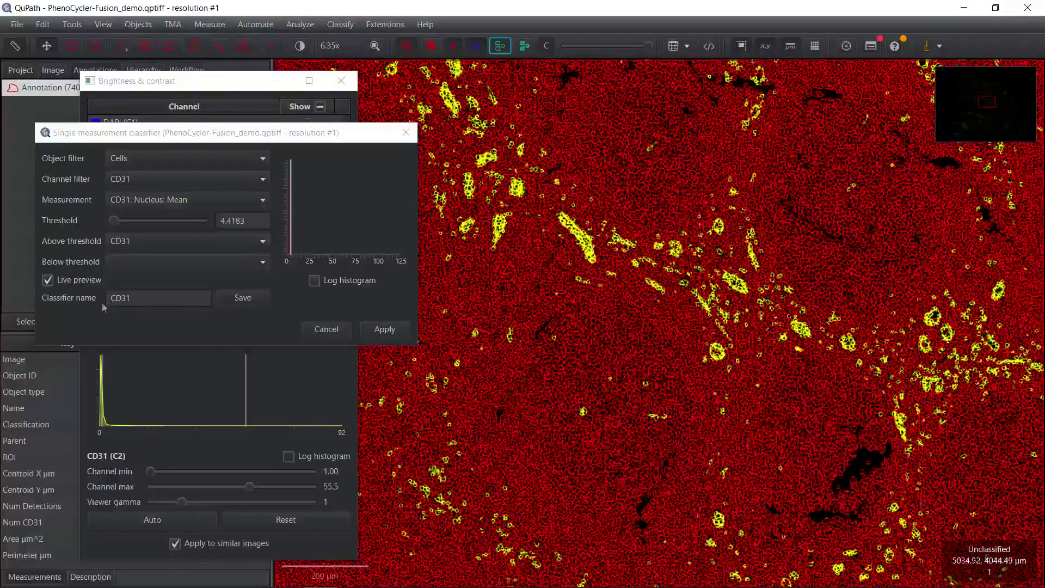
left_click(246, 303)
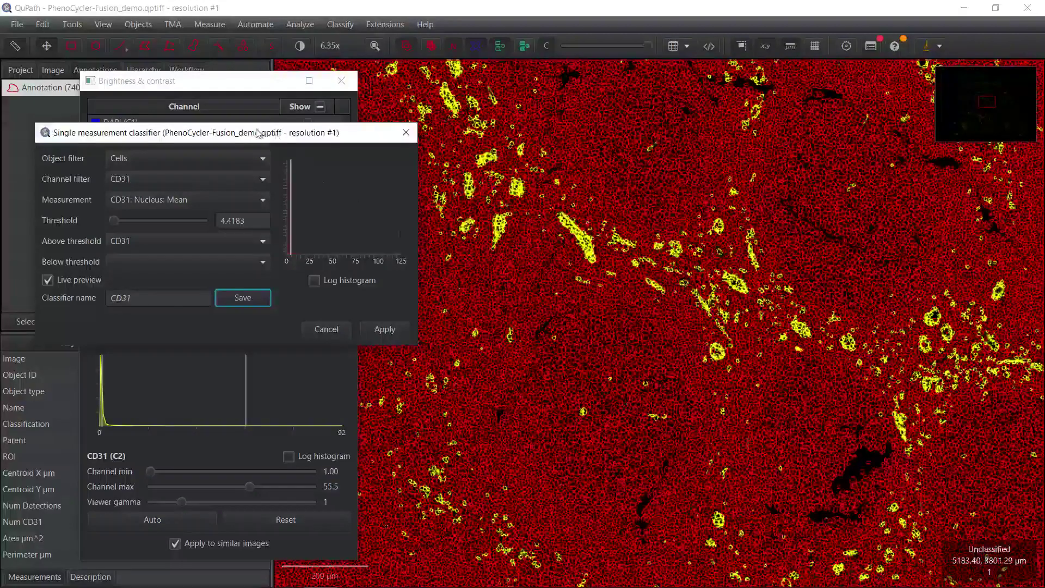
Step: Show only the CD4 (C3) channel instead of CD31 and hide the cell detections to reveal its staining
left_click_drag(268, 136, 631, 147)
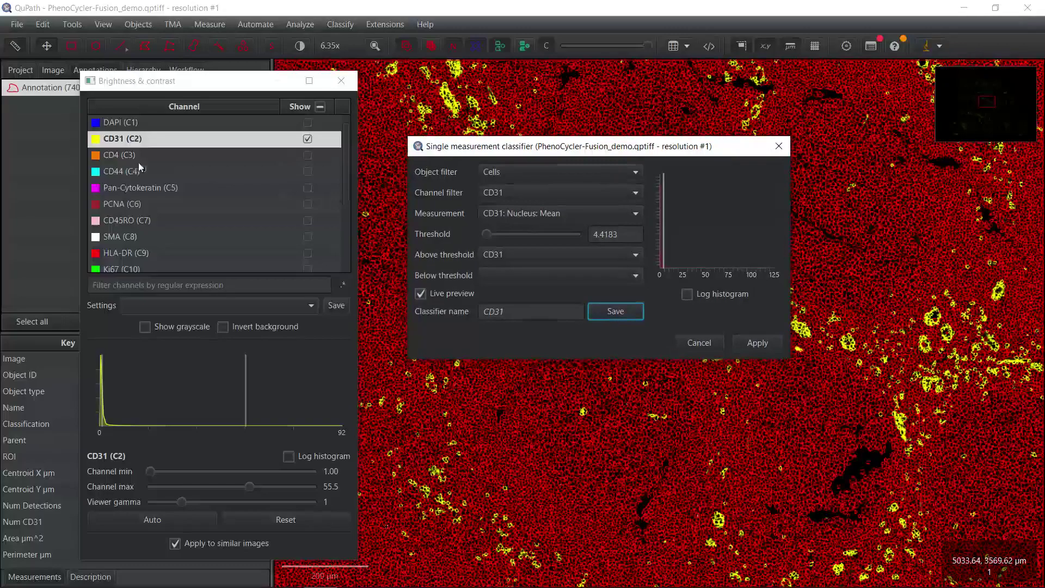
left_click(138, 143)
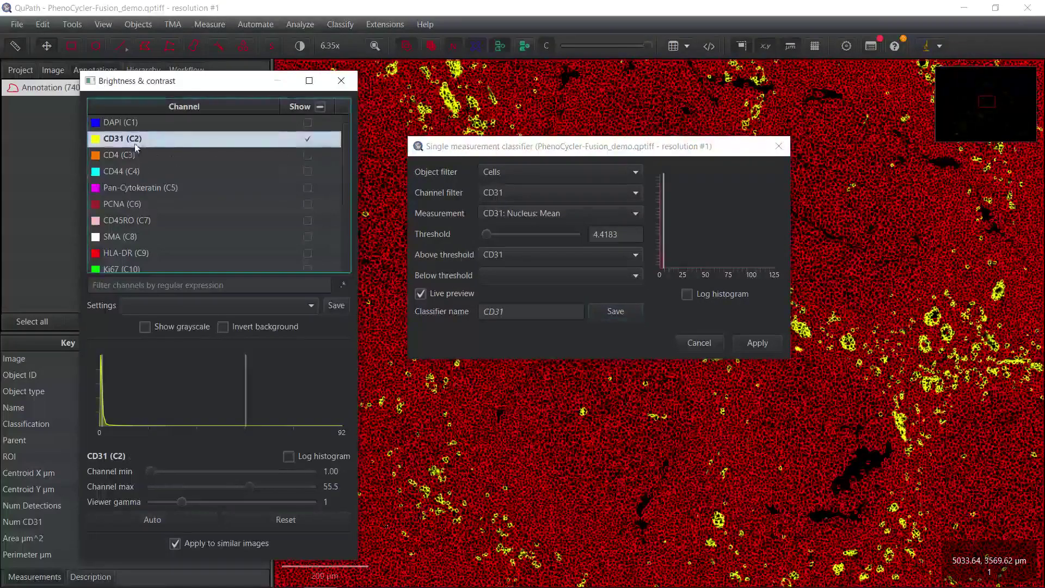
left_click(307, 139)
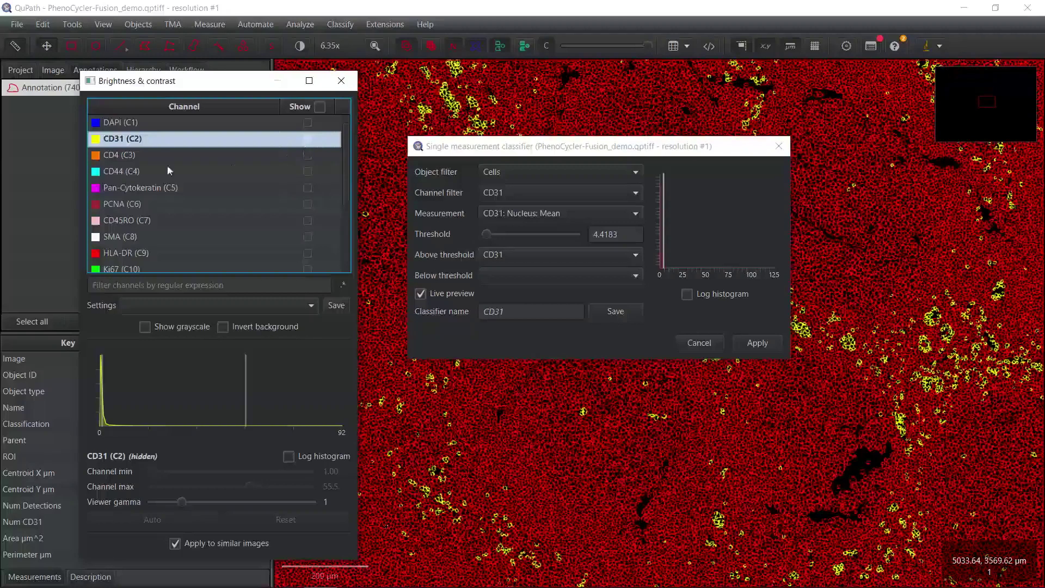
left_click(308, 156)
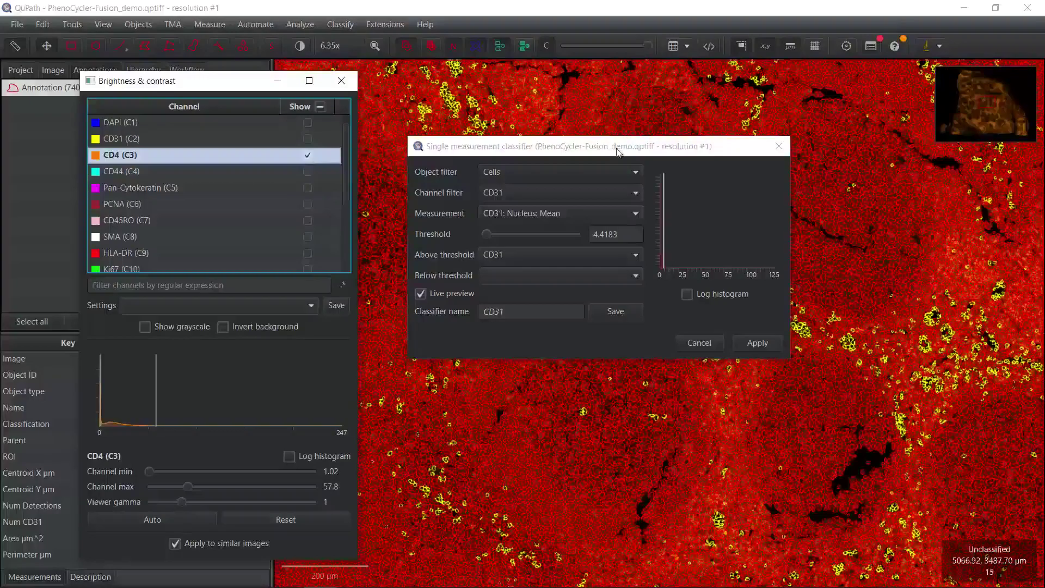
left_click_drag(591, 146, 568, 394)
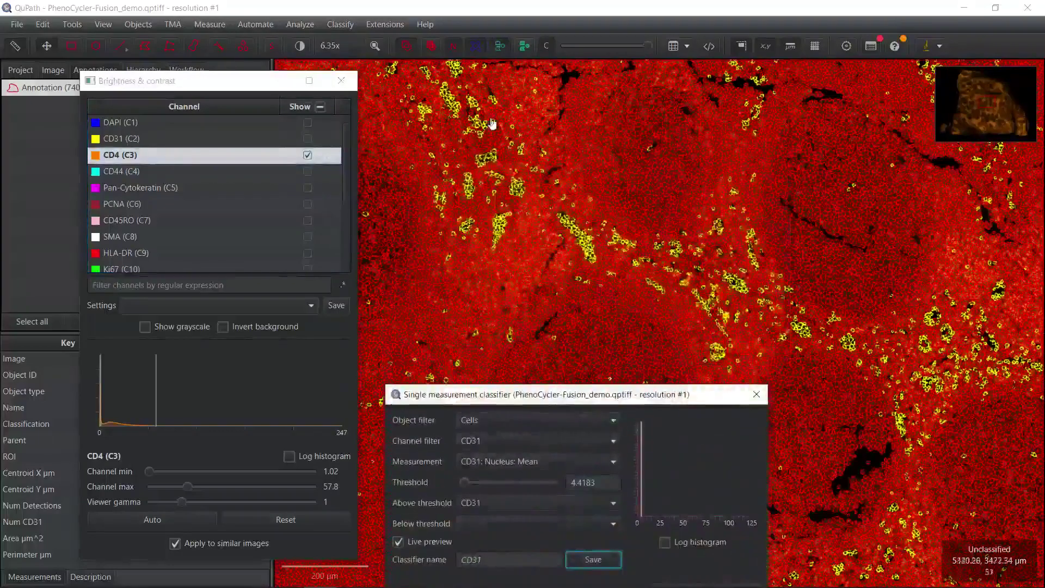
left_click(499, 46)
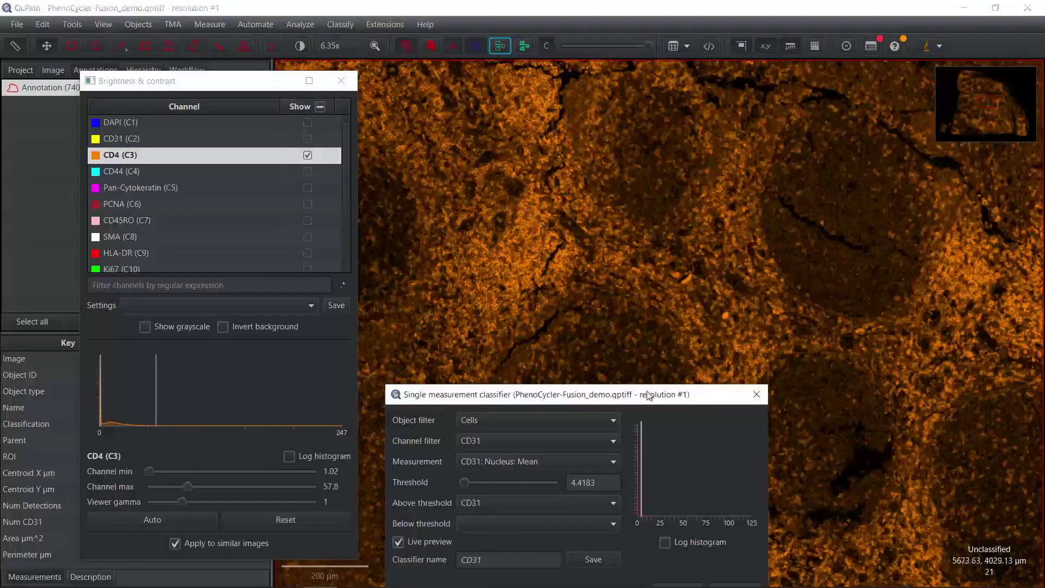
Step: Set the single measurement classifier's channel filter to CD4, moving its dialog off the tissue
left_click_drag(649, 395, 374, 195)
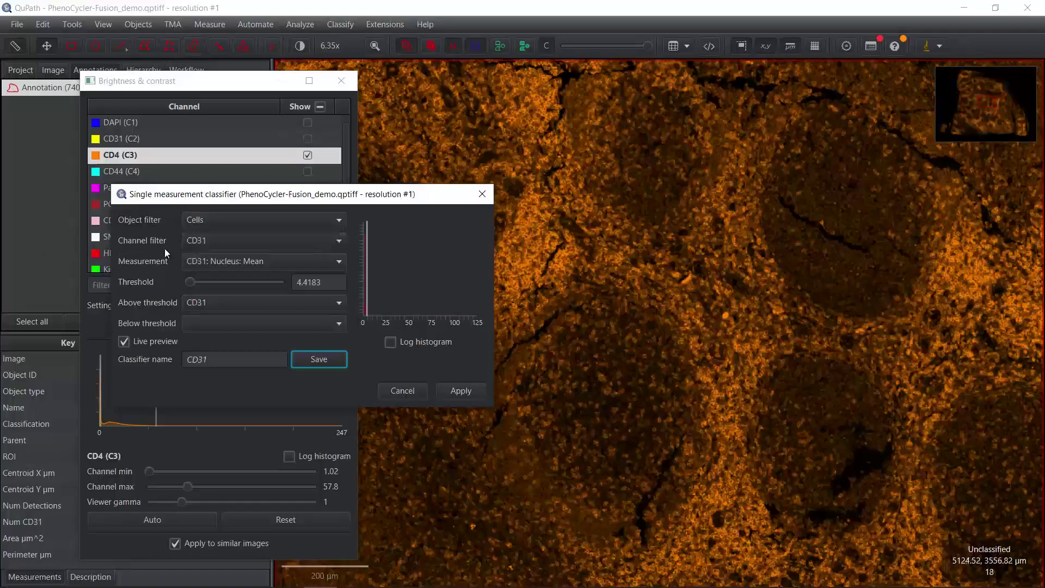
left_click(337, 243)
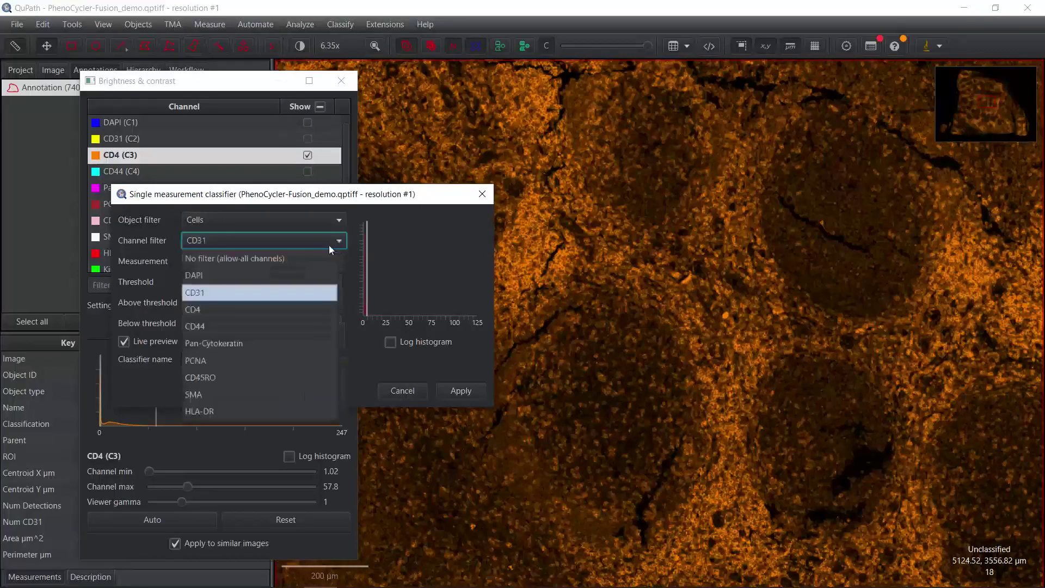
left_click(232, 305)
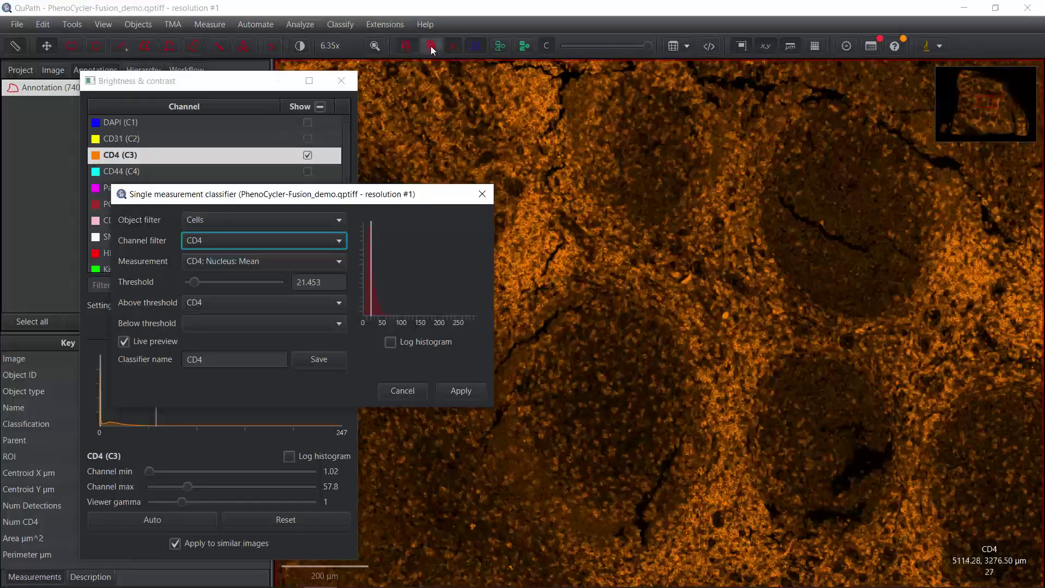
Step: Compare the previewed CD4 cells with the CD4 staining and save the classifier as CD4
left_click(499, 46)
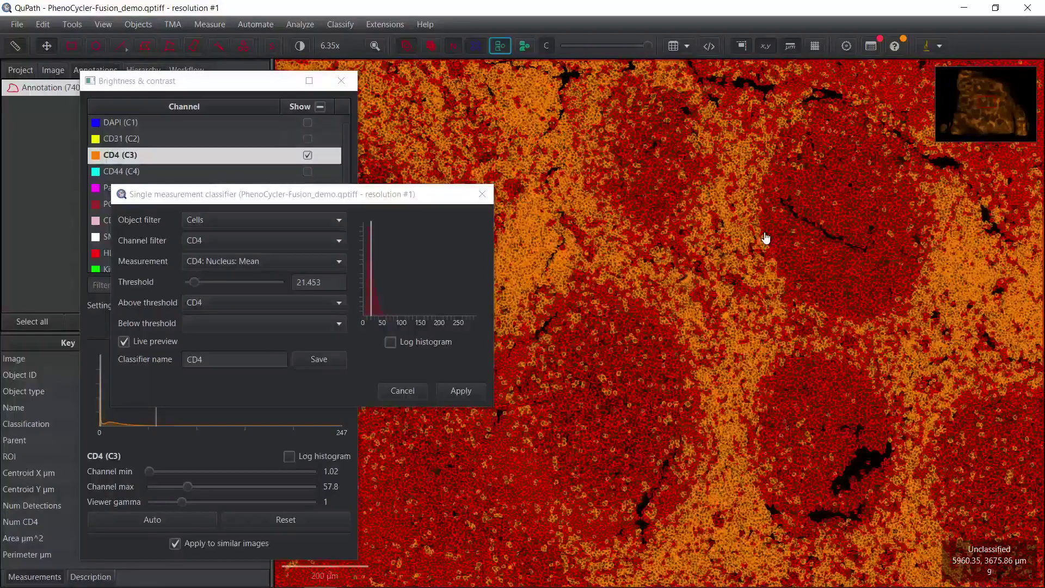
left_click(499, 47)
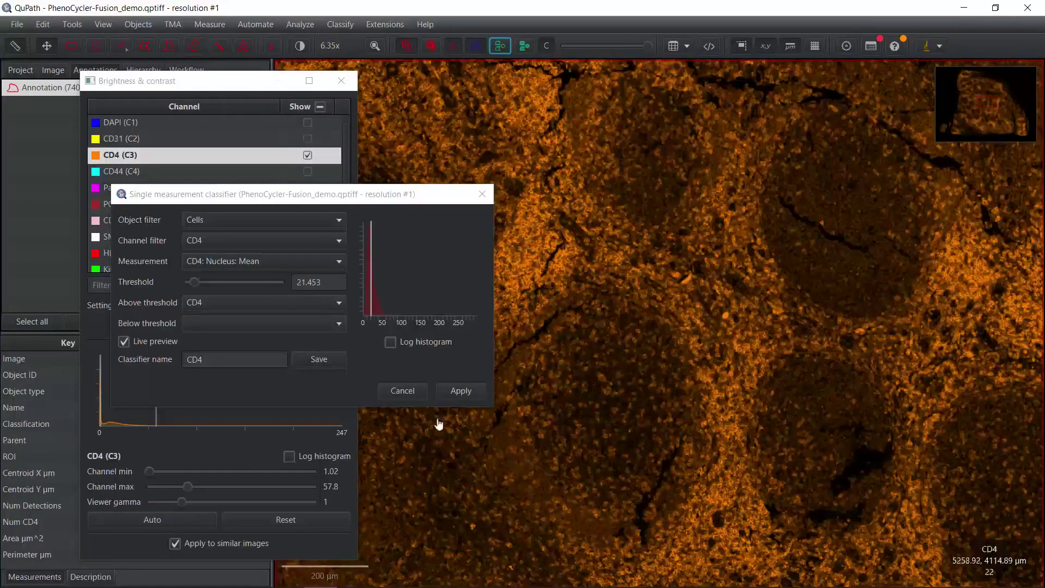
left_click(319, 362)
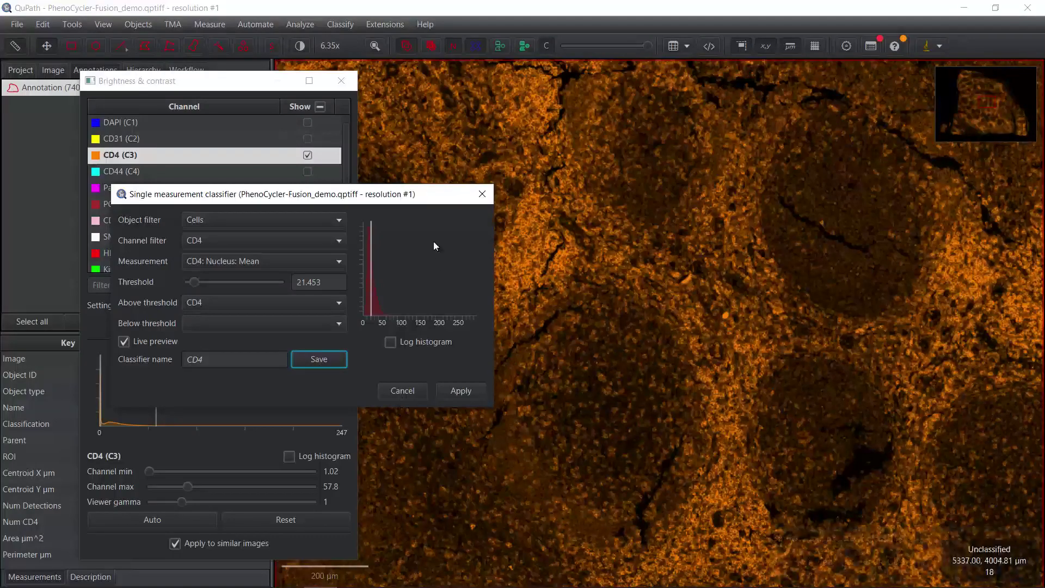
Step: Move the classifier dialog off the channel list and show only CD44 (C4) instead of CD4
left_click_drag(429, 201, 714, 241)
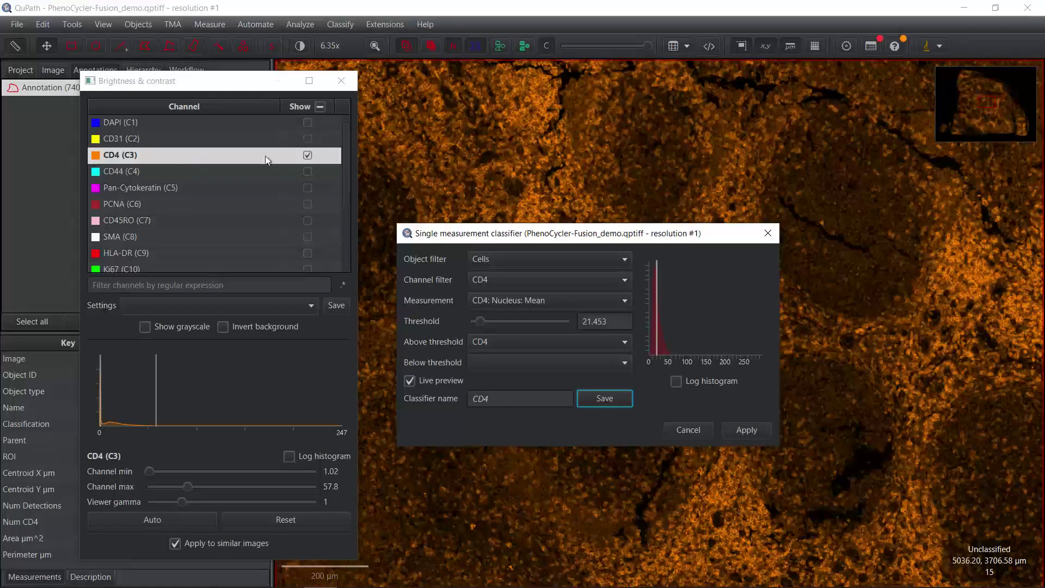
left_click(308, 162)
left_click(308, 157)
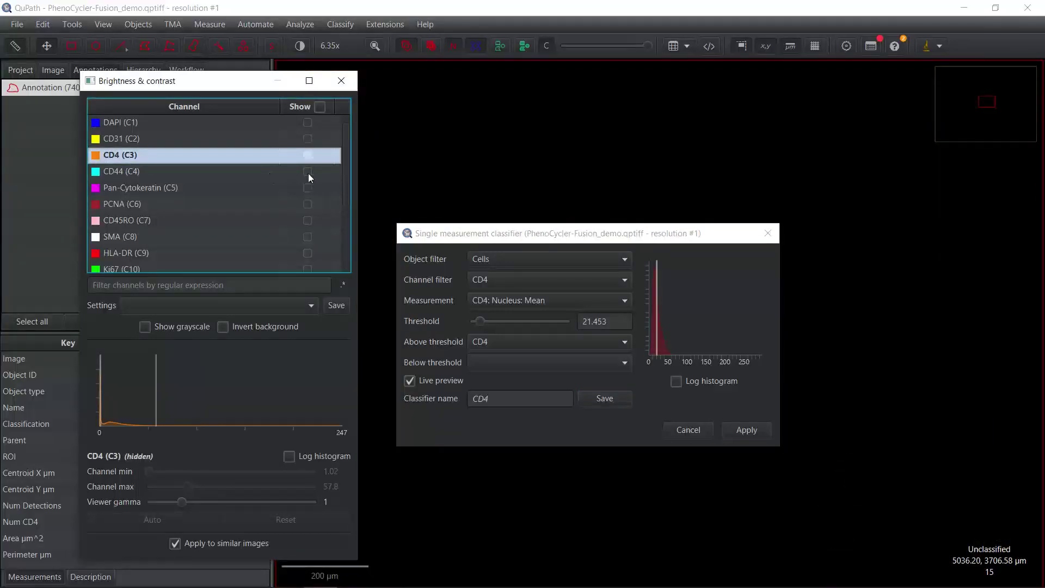
left_click(308, 175)
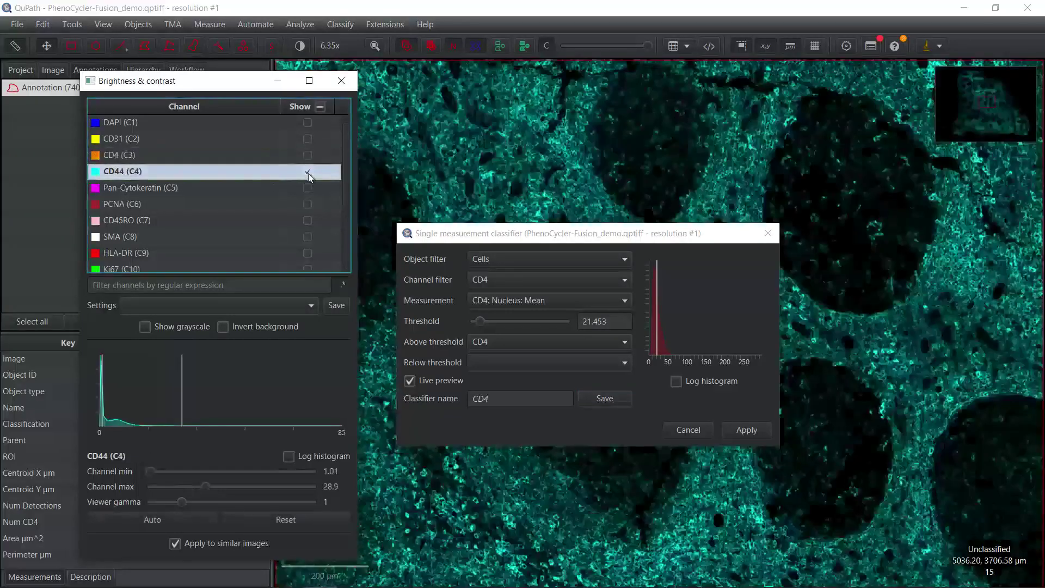
Step: Move the classifier dialog aside and set its channel filter to CD44
left_click_drag(489, 233, 179, 178)
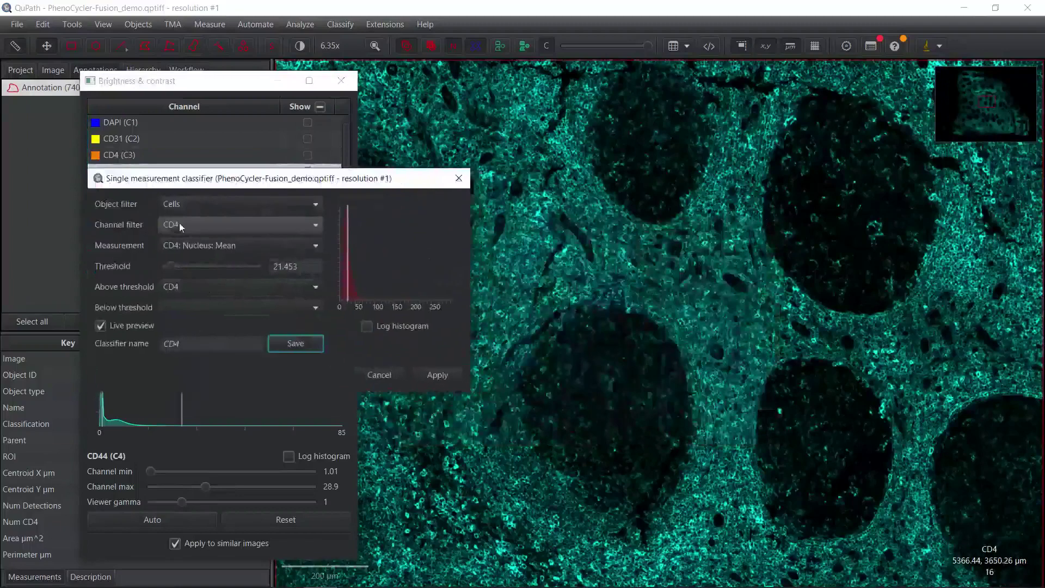
left_click(310, 226)
left_click(188, 314)
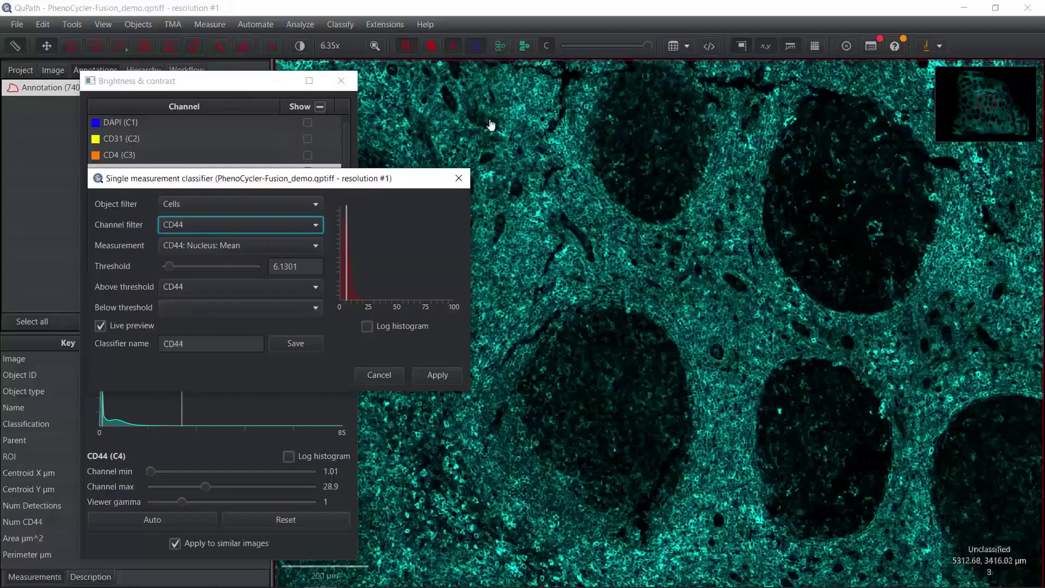
Step: Show the cell detections again to check the CD44 preview and save the classifier as CD44
left_click(501, 47)
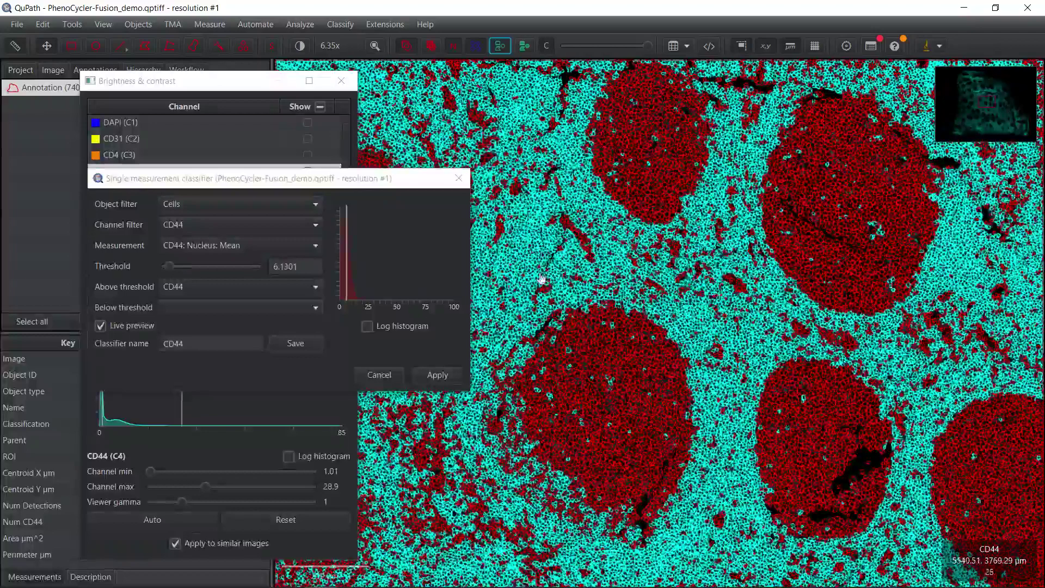
left_click(337, 245)
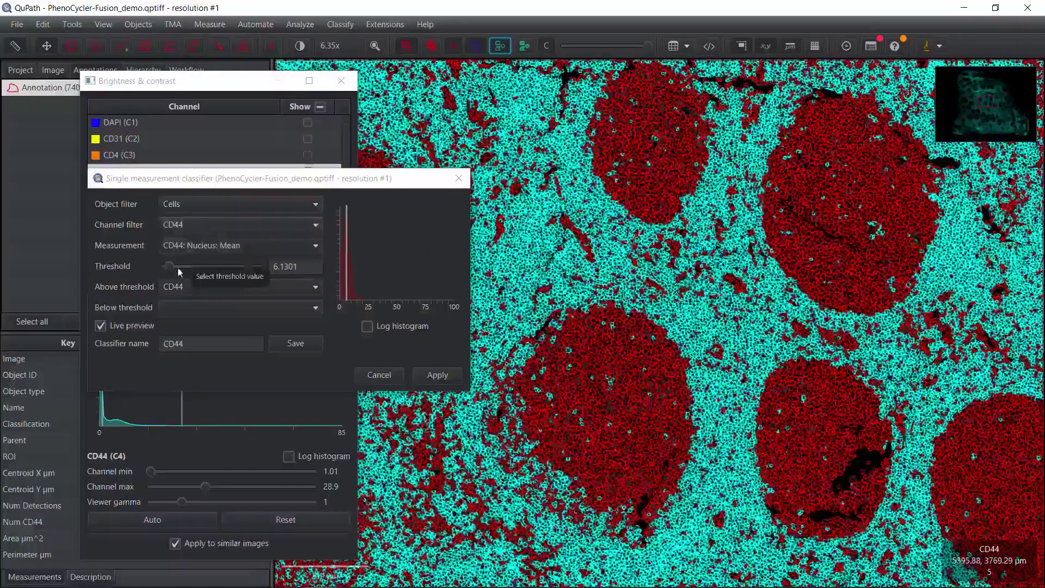
left_click(294, 344)
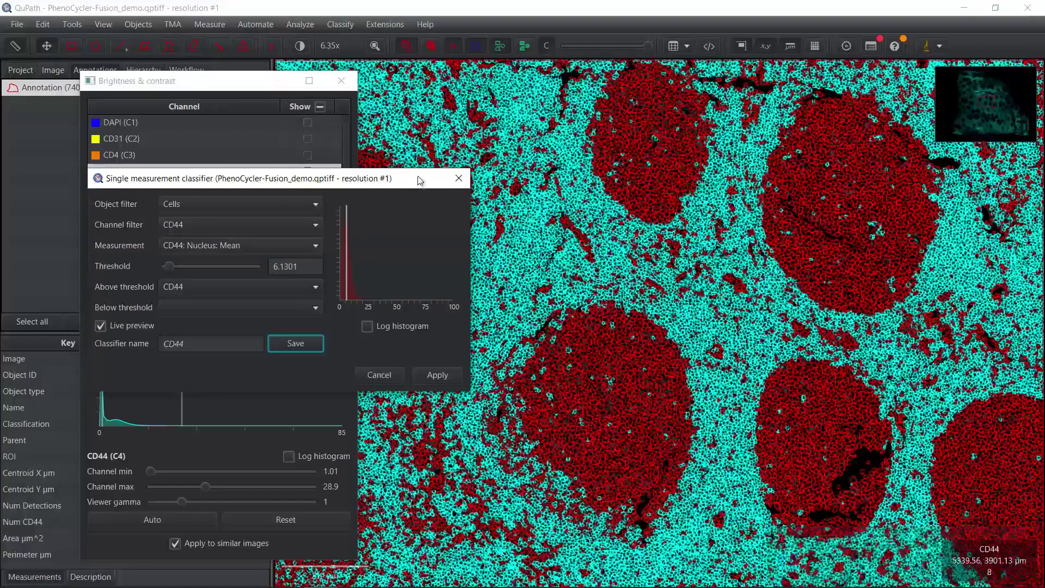
Step: Move the classifier dialog off the channel list and review the remaining marker channels through Podoplanin (C16)
left_click_drag(417, 175, 777, 225)
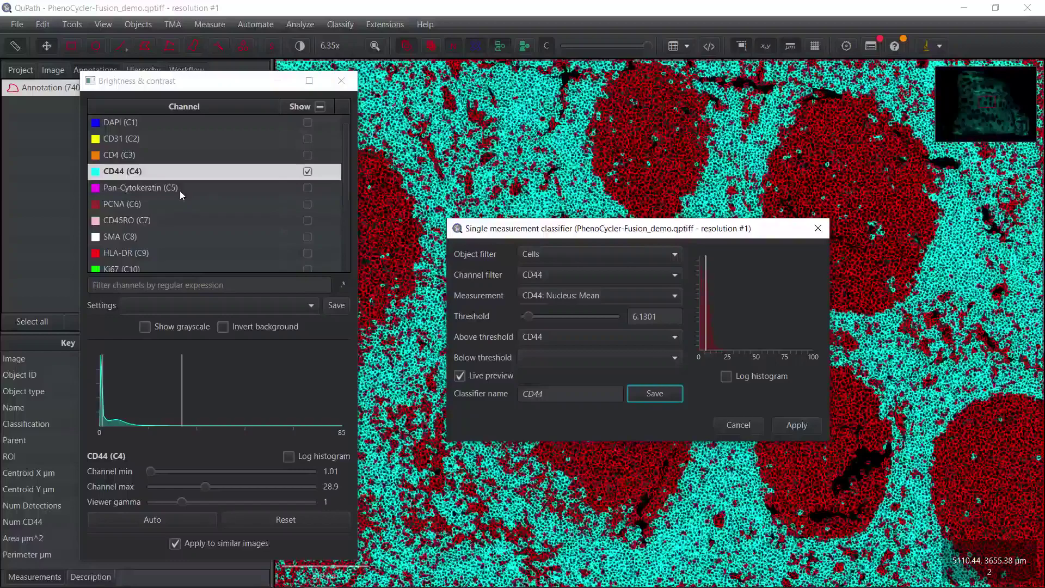
scroll(178, 206, "down", 3)
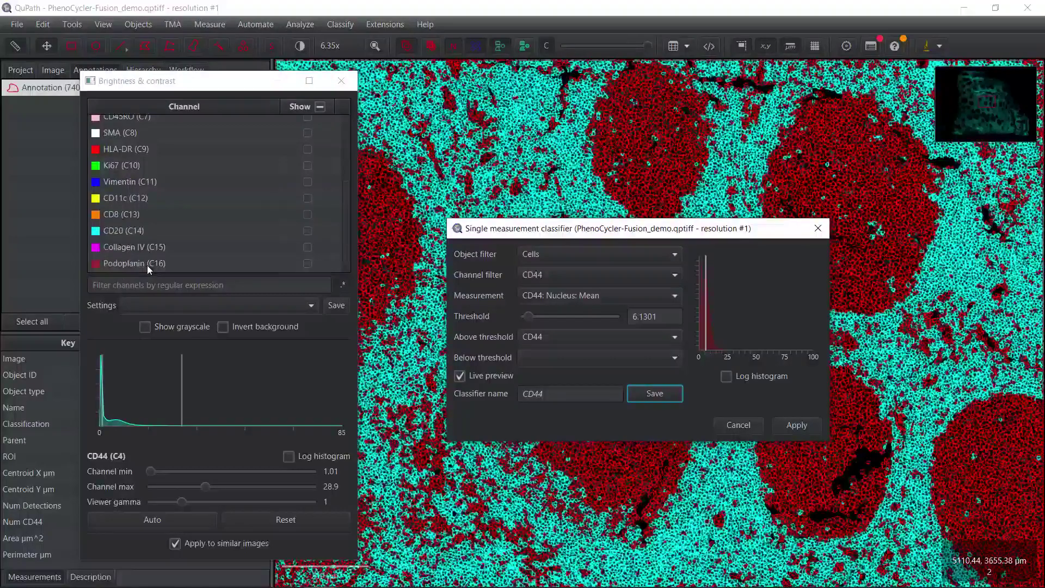
scroll(187, 246, "up", 3)
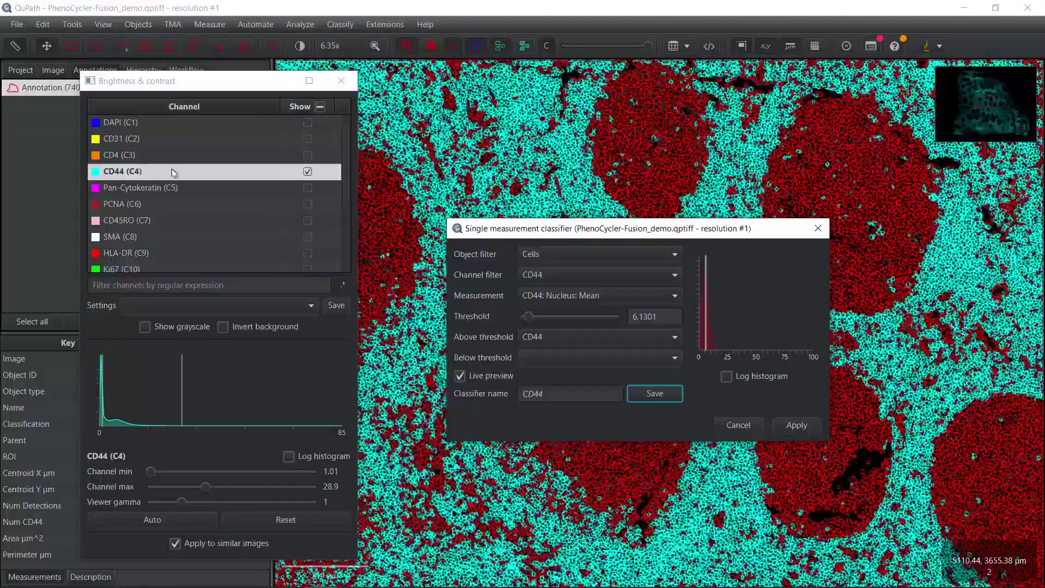
scroll(179, 173, "down", 3)
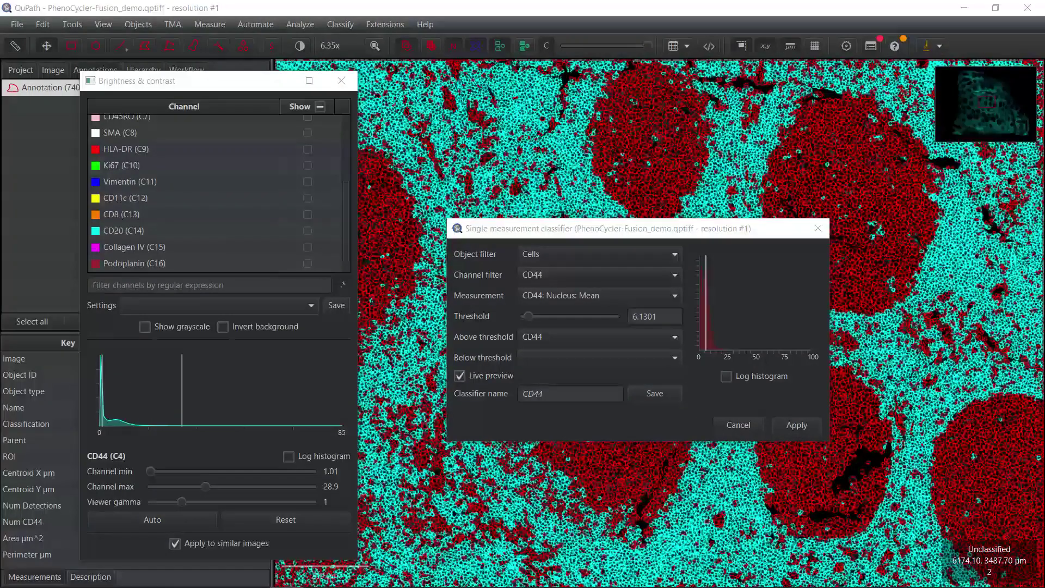
Step: Switch to the QuPath multiplexed analysis tutorial in the browser and look up the section on combining the classifiers
key("alt+Tab")
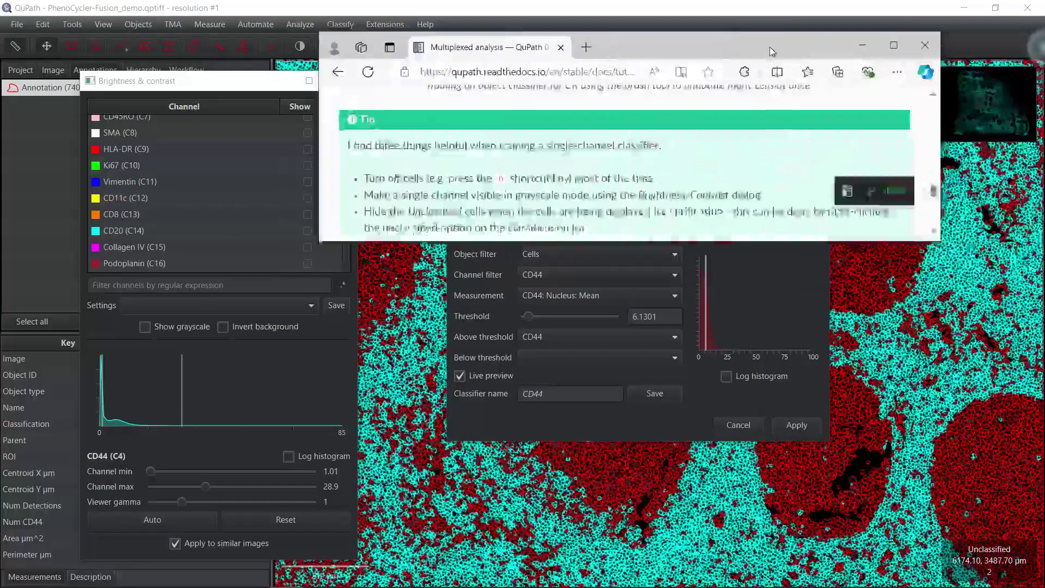
key("super+Up")
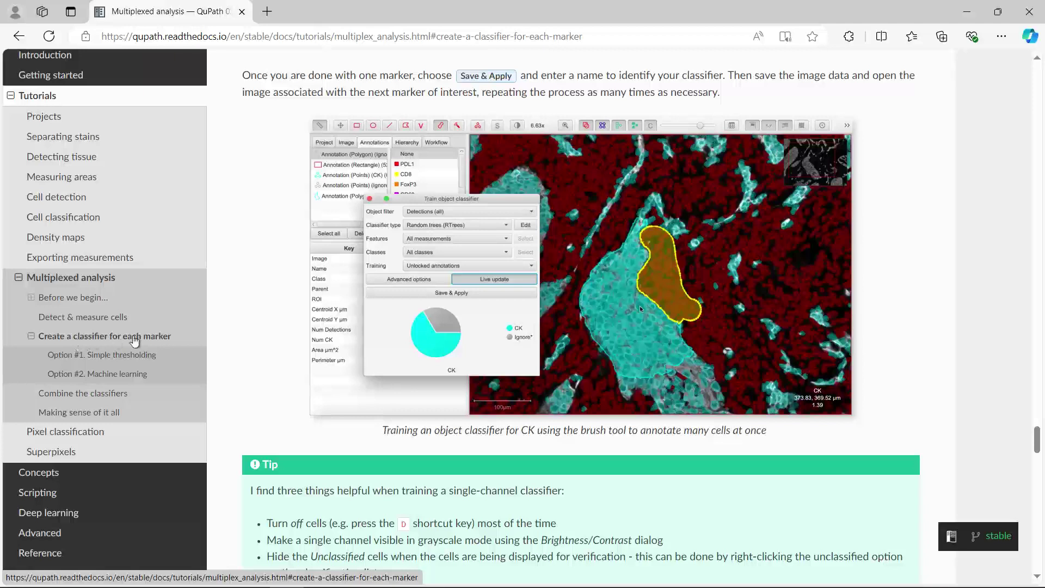
left_click(85, 398)
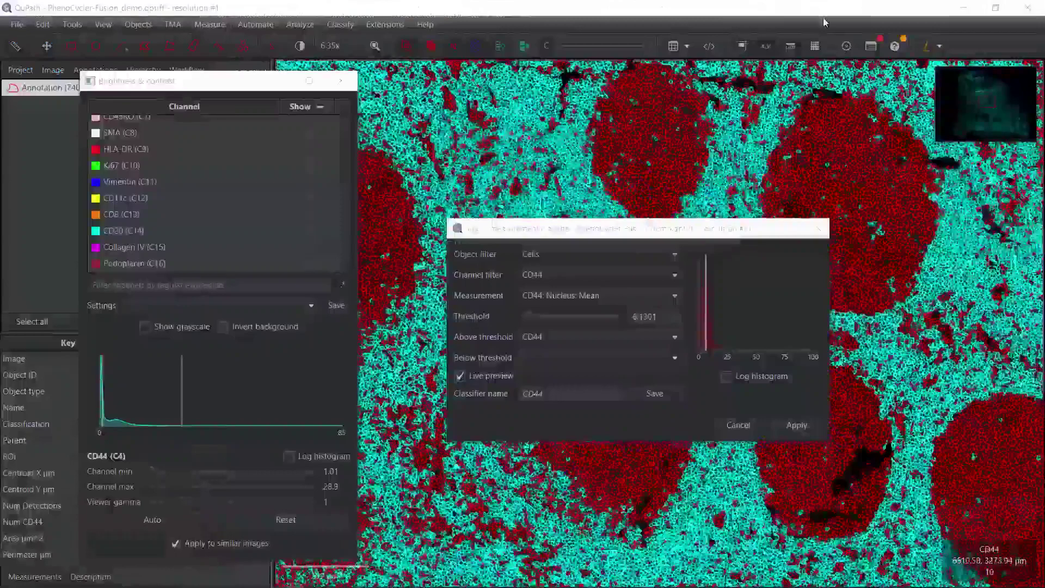
Step: Load the saved object classifiers and apply the CD31 classifier to the cells
left_click(350, 29)
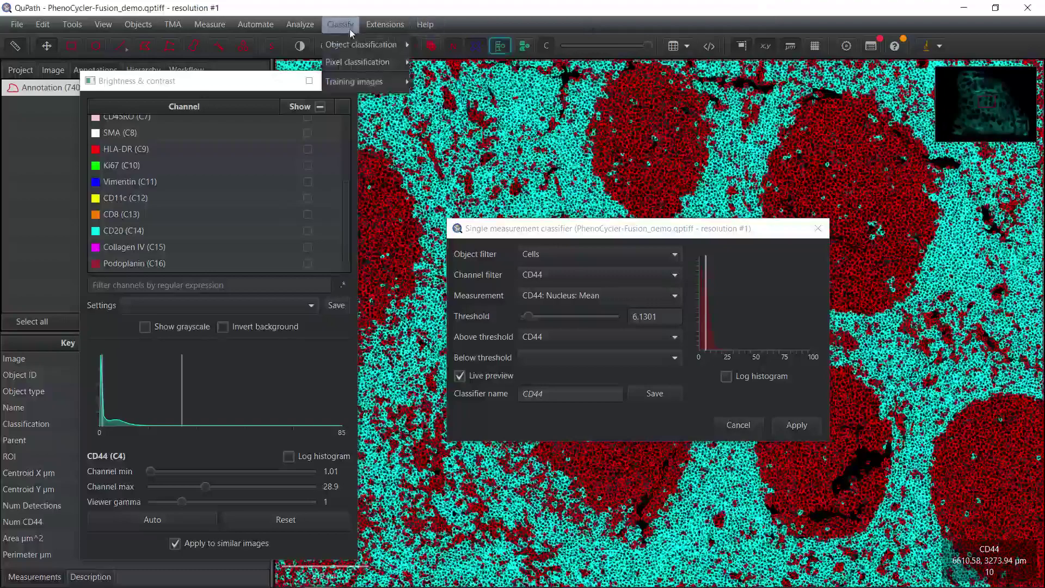
mouse_move(351, 40)
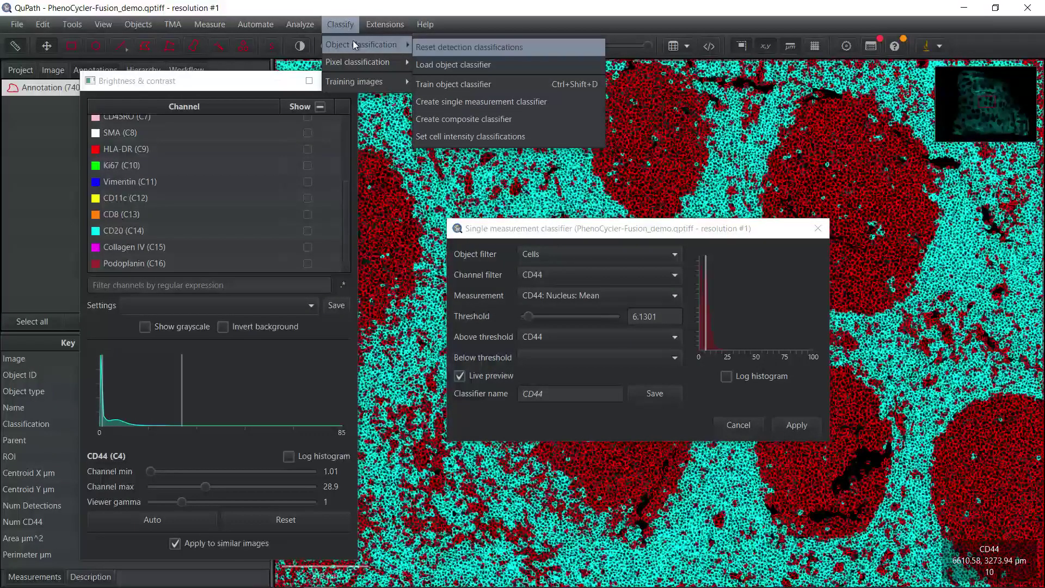
left_click(466, 67)
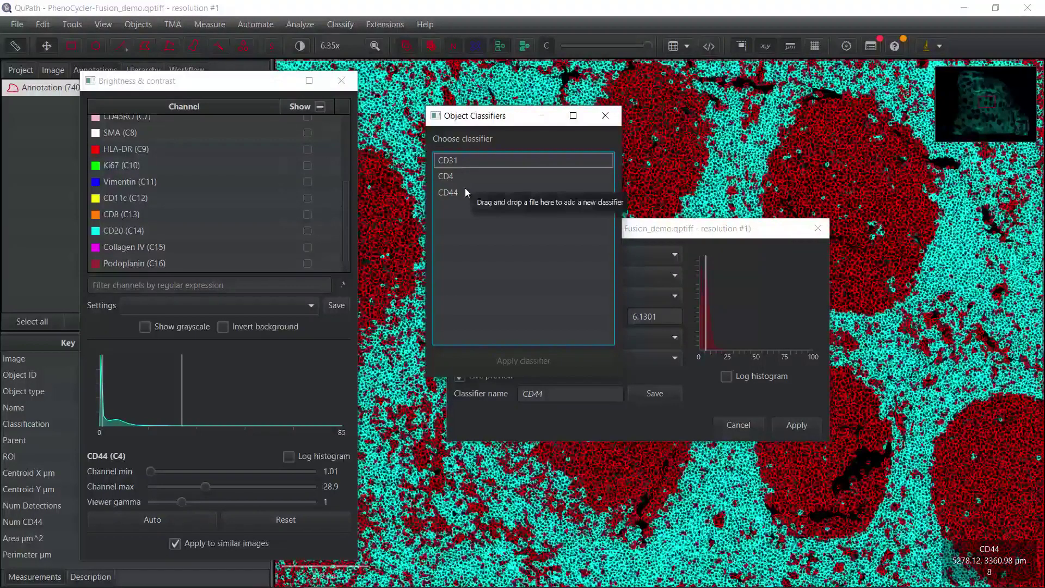
left_click(483, 162)
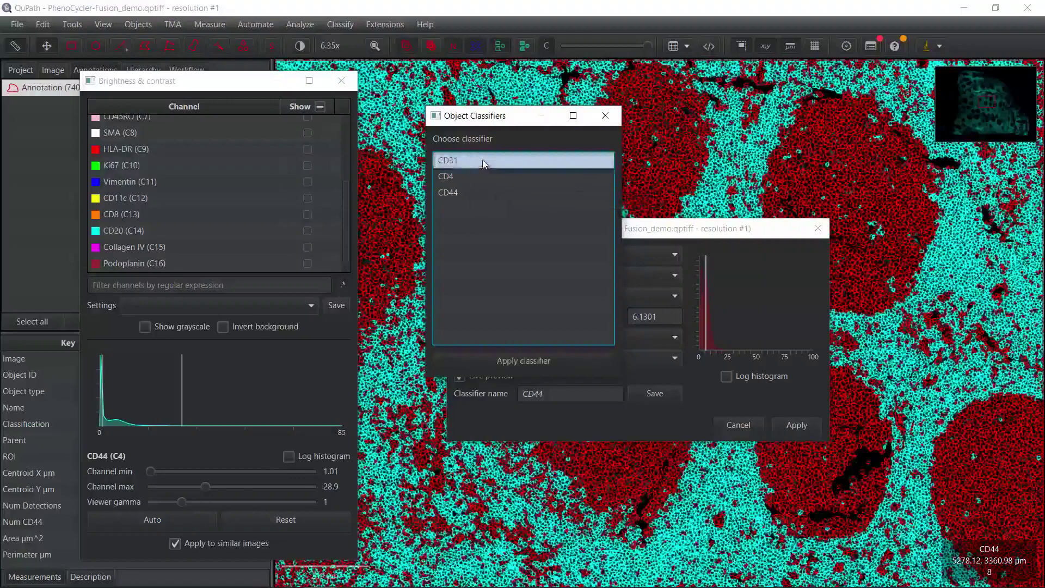
left_click(528, 366)
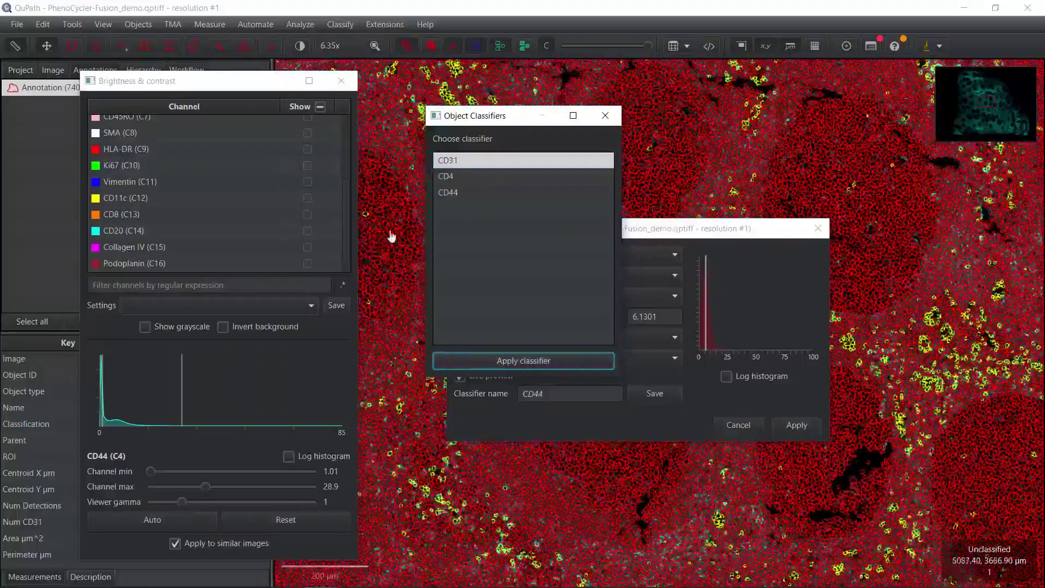
Step: Show the CD31 channel and hide the CD44 channel in the image
left_click_drag(345, 243, 344, 149)
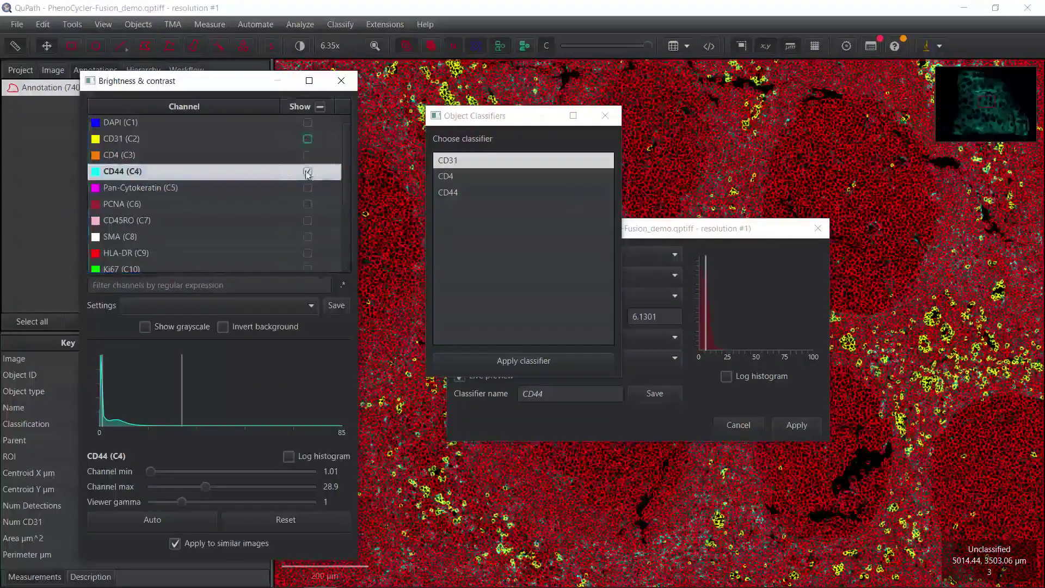
key("space")
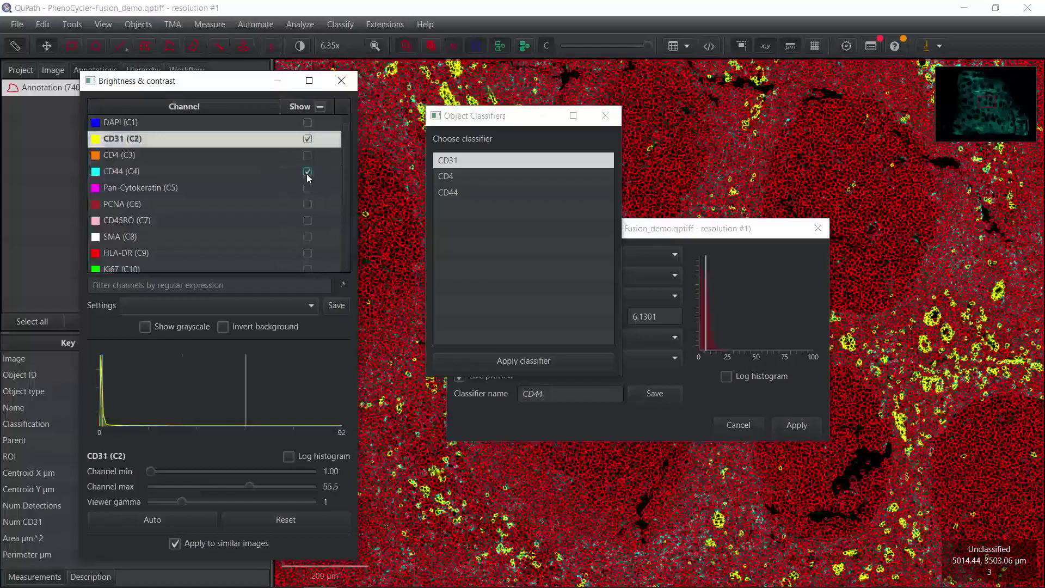
left_click(307, 172)
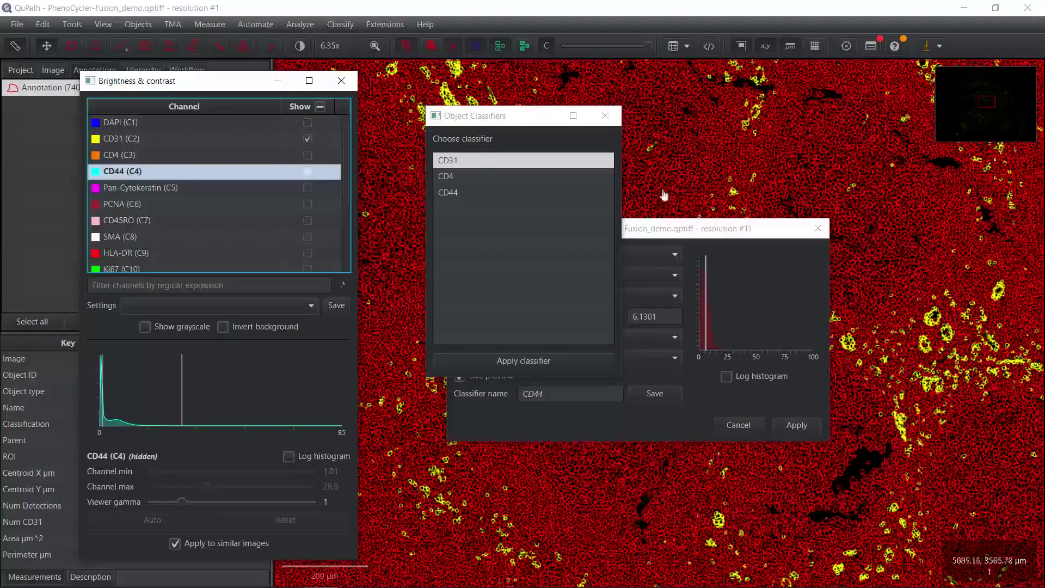
Step: Move both classifier dialogs aside and toggle the cell detections to compare the CD31 classification with the channel signal
left_click_drag(522, 117, 261, 133)
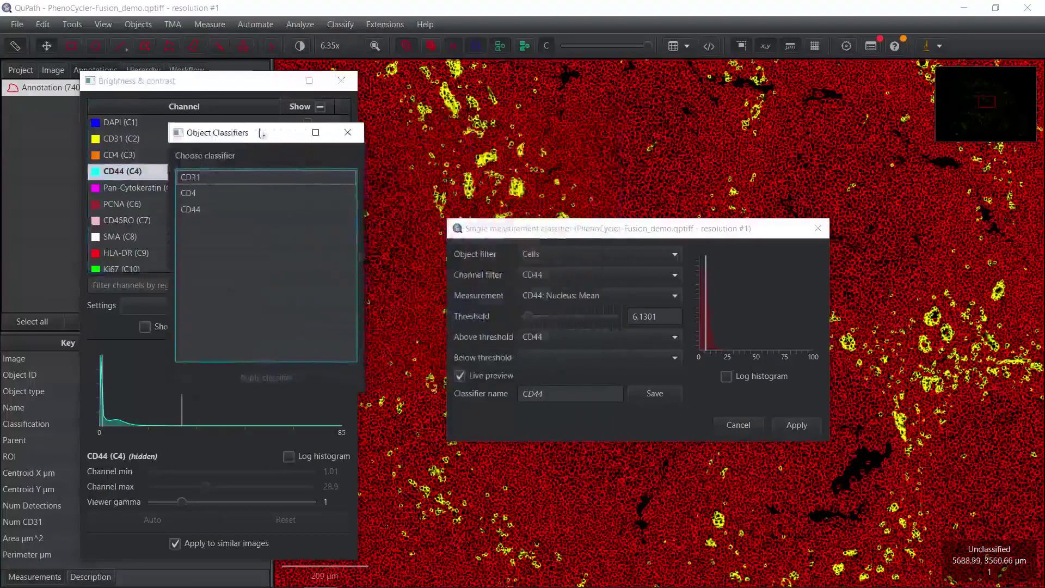
left_click(521, 48)
left_click_drag(620, 226, 673, 360)
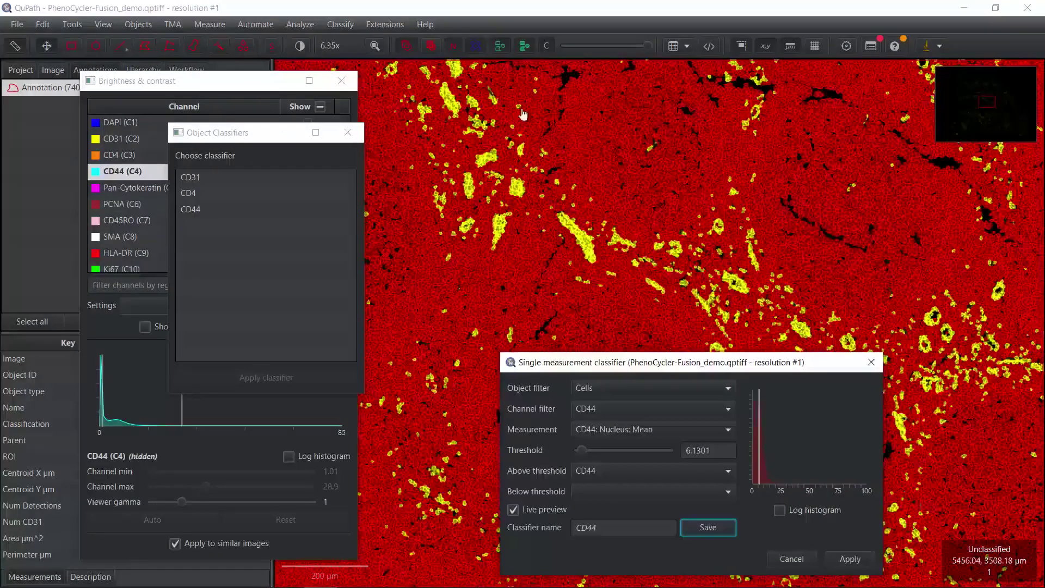
left_click(501, 48)
left_click(501, 47)
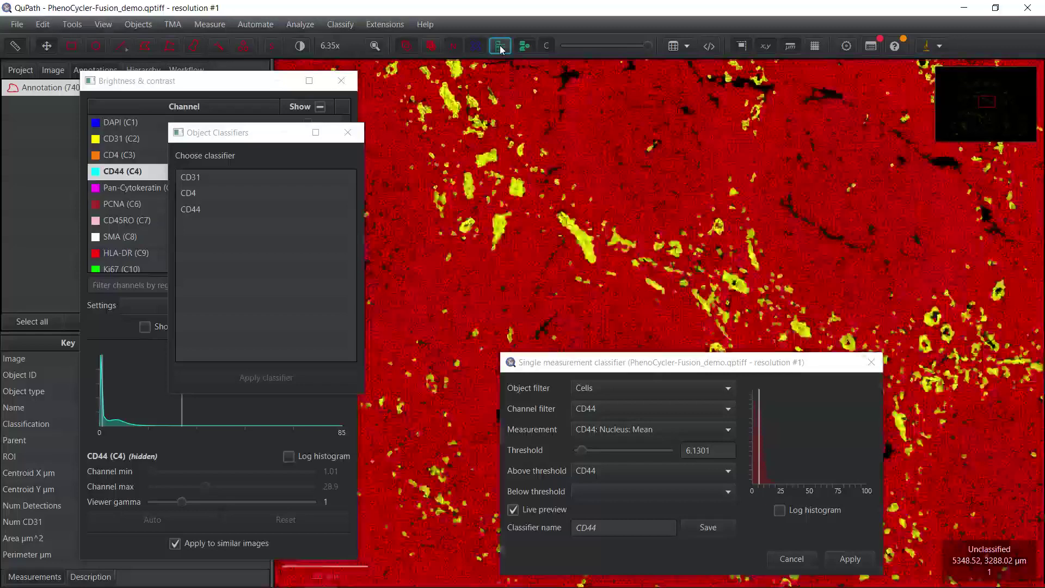
left_click_drag(671, 289, 790, 253)
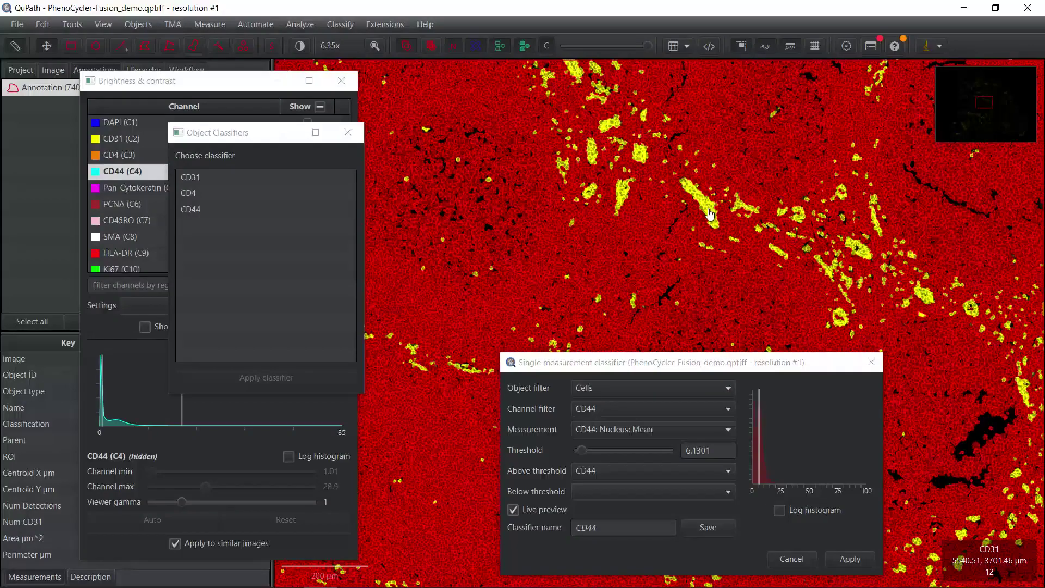
Step: Apply the CD31, CD4 and CD44 classifiers sequentially and close the single measurement classifier dialog
left_click(228, 183)
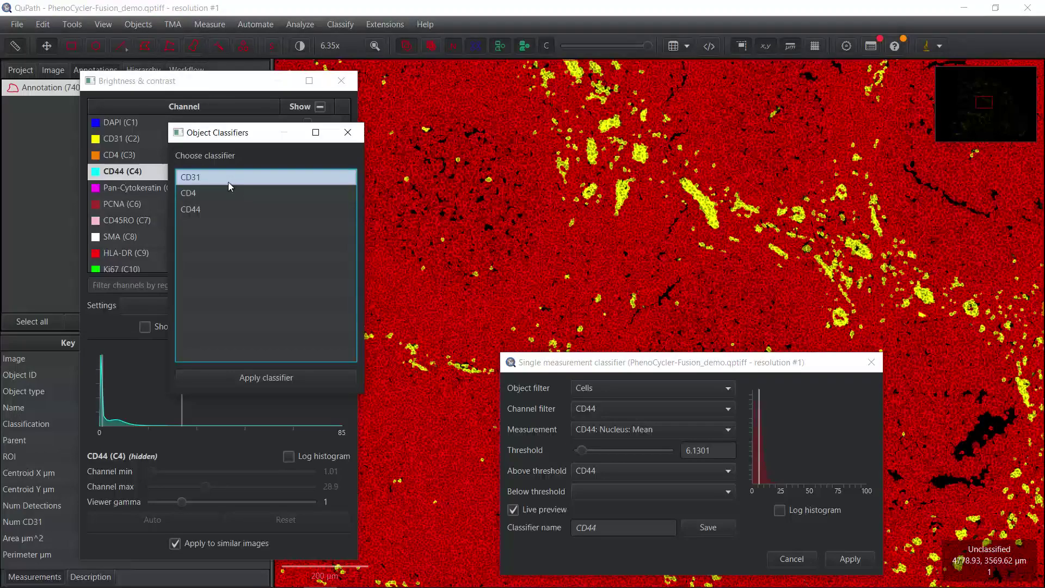
left_click(214, 195, "ctrl")
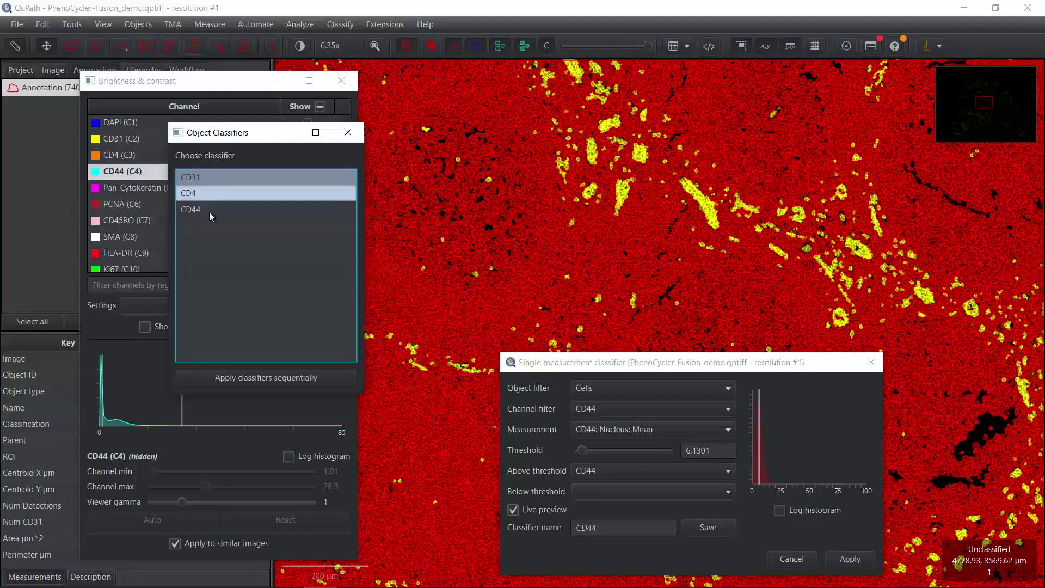
left_click(209, 211, "ctrl")
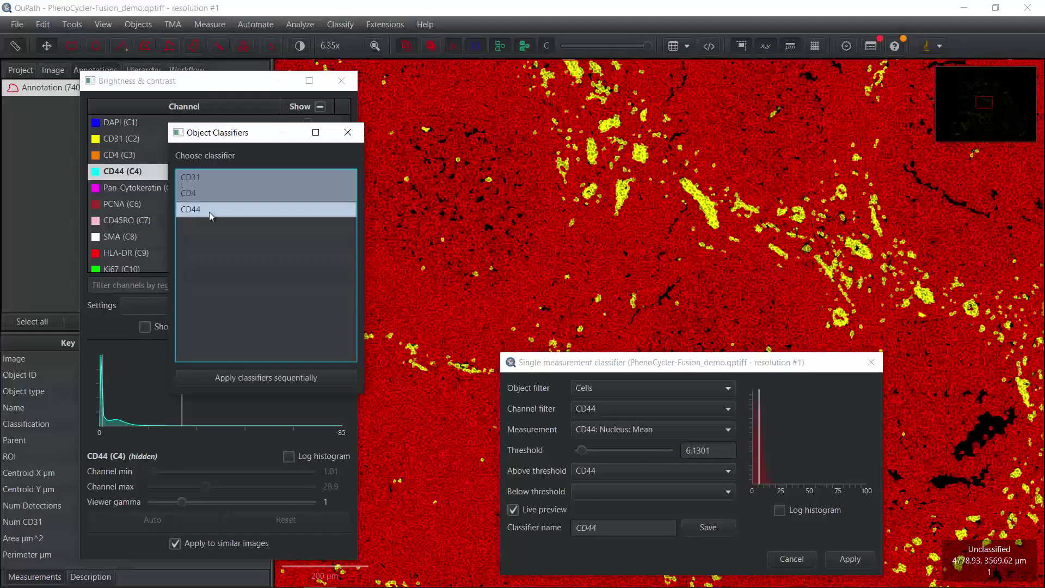
left_click(252, 380)
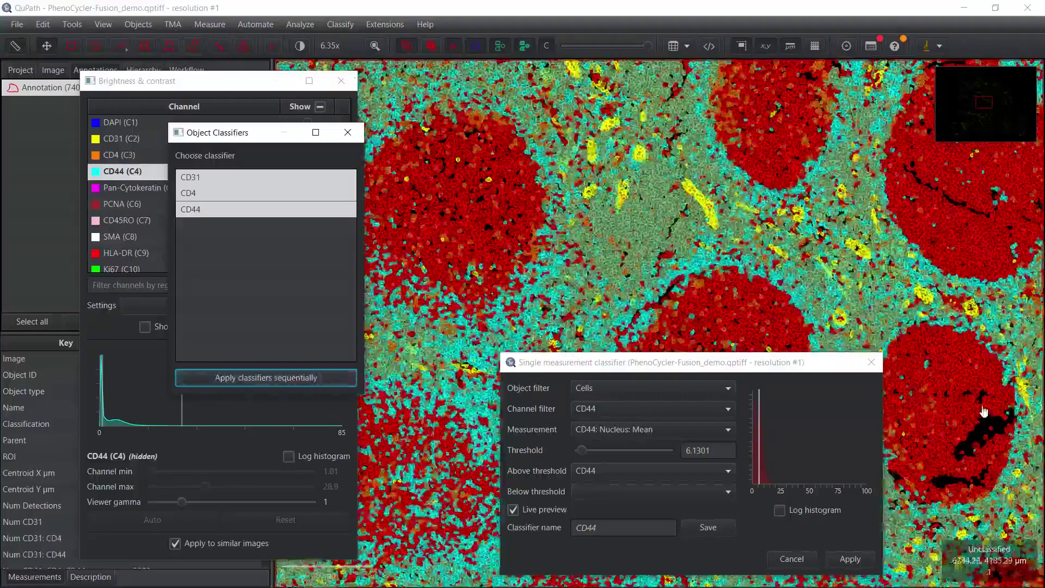
left_click(876, 365)
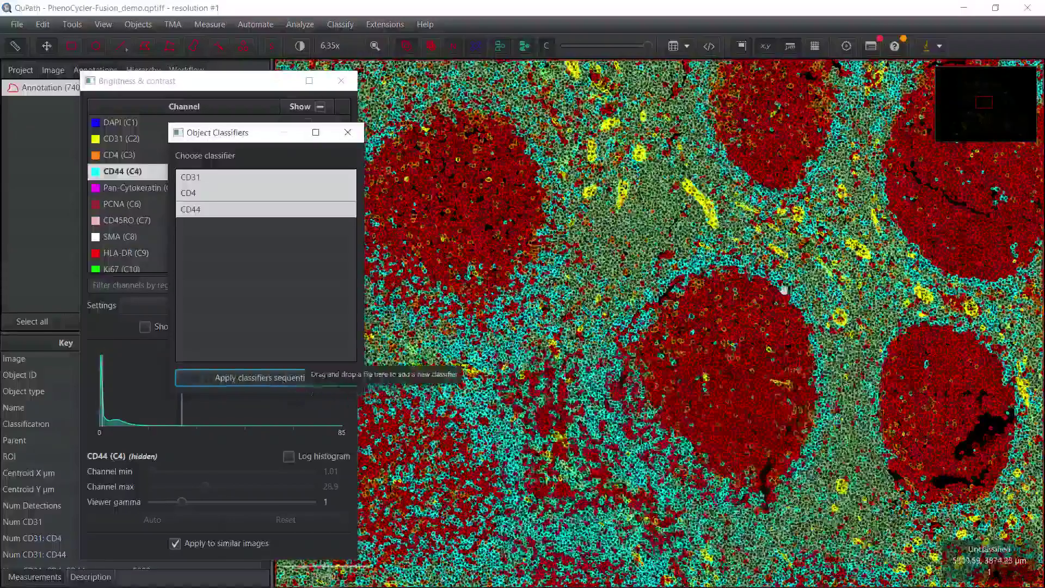
Step: Examine the combined cell classifications up close around the follicles and across the whole tissue section
scroll(629, 285, "up", 5)
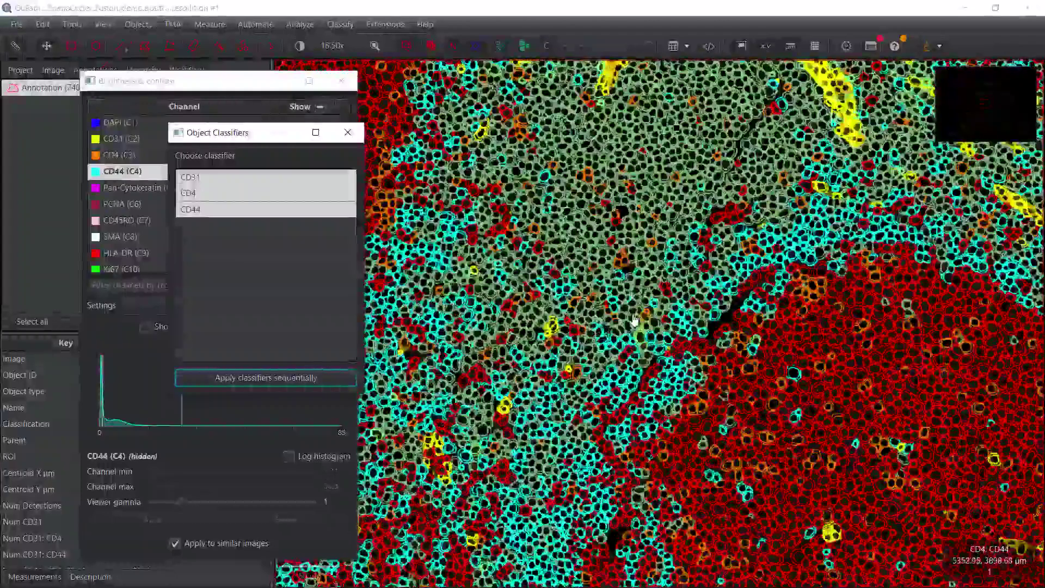
scroll(633, 321, "down", 1)
left_click_drag(772, 289, 756, 408)
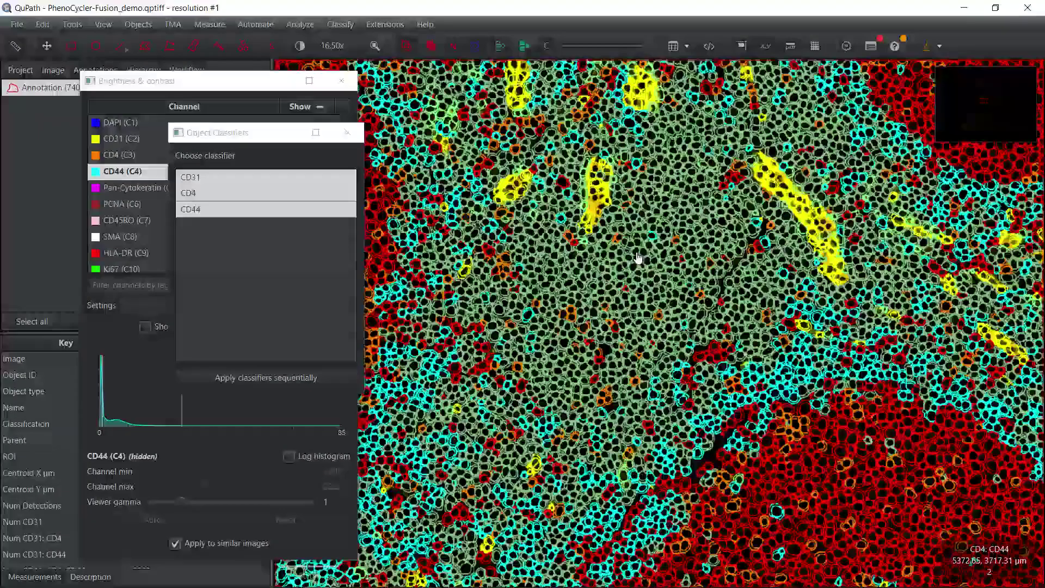
key("Left")
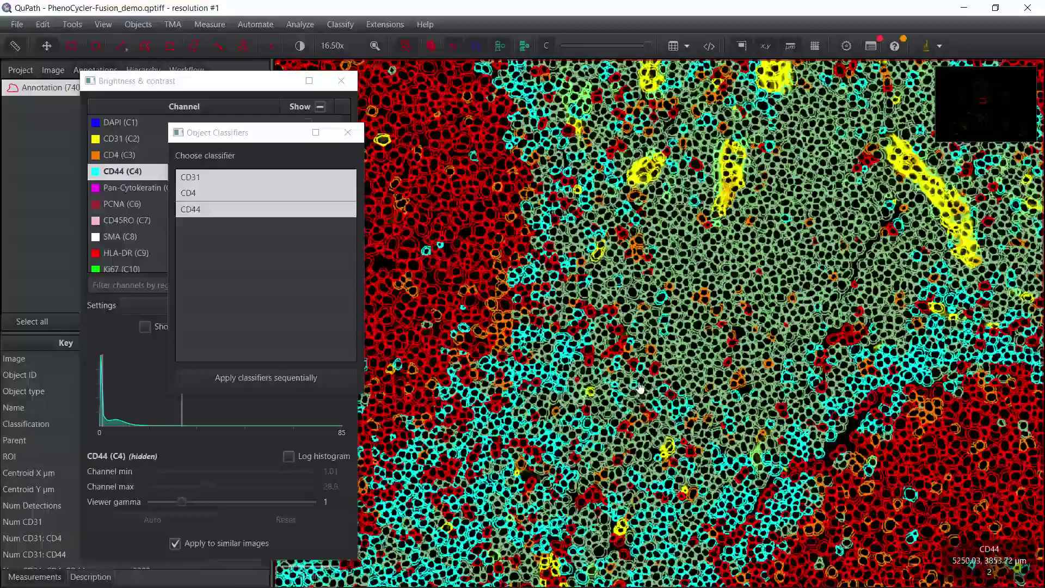
scroll(666, 335, "down", 3)
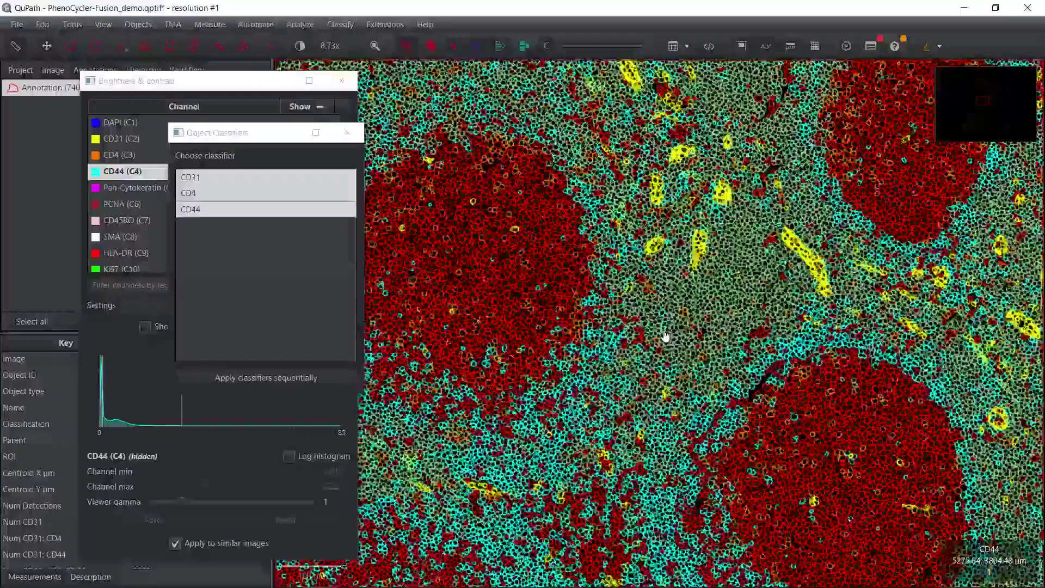
scroll(665, 335, "down", 10)
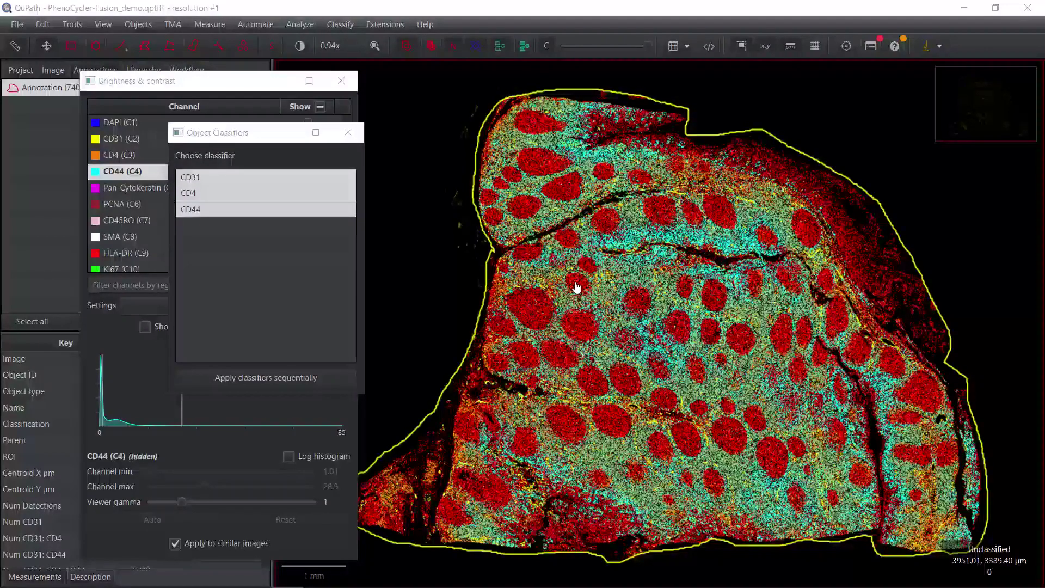
Step: Close the Object Classifiers and Brightness & contrast dialogs and open project.qpproj from the demo folder without saving changes
left_click(348, 132)
left_click(345, 84)
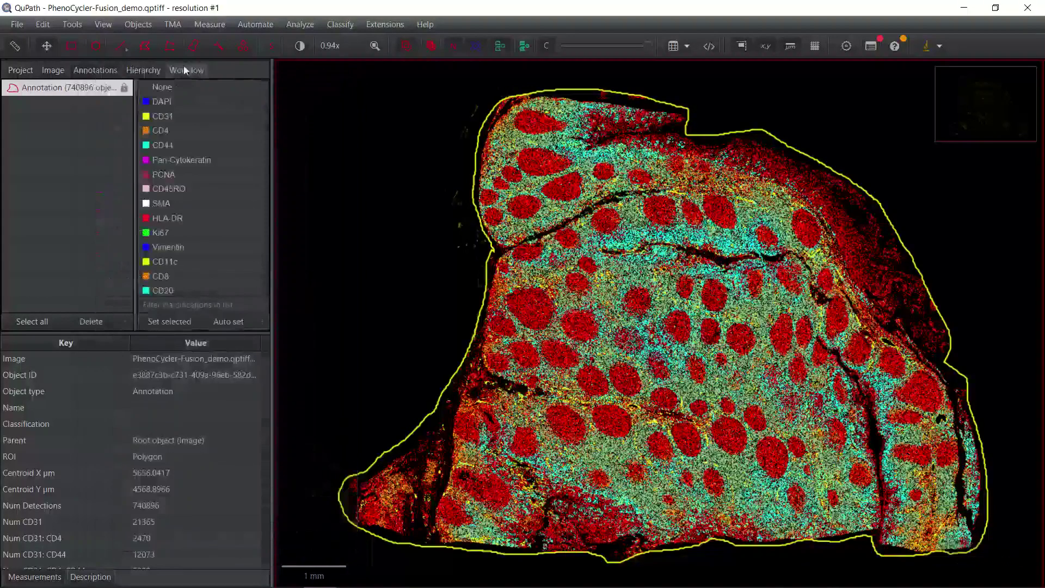
left_click(19, 70)
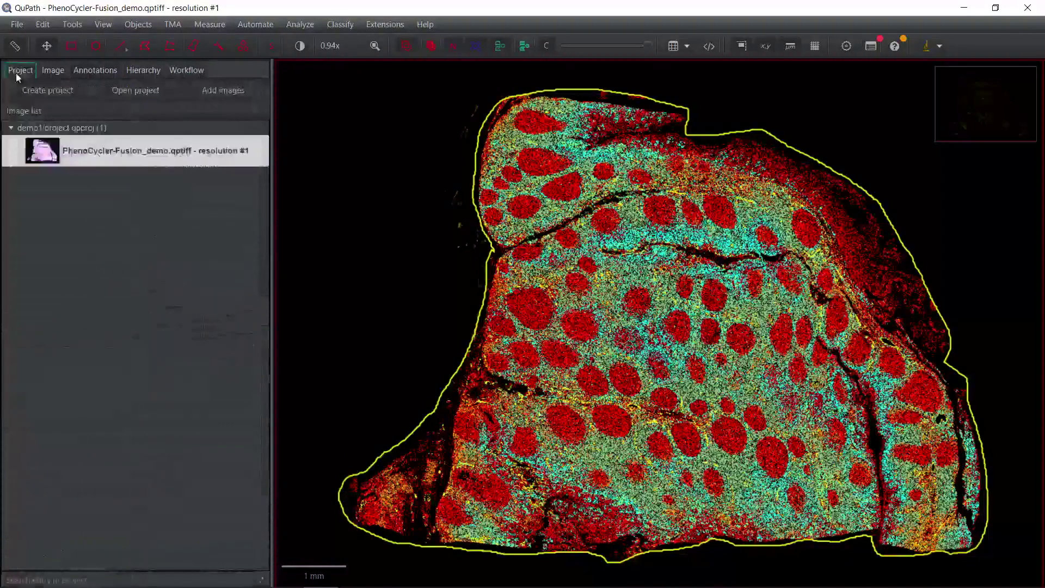
left_click(131, 92)
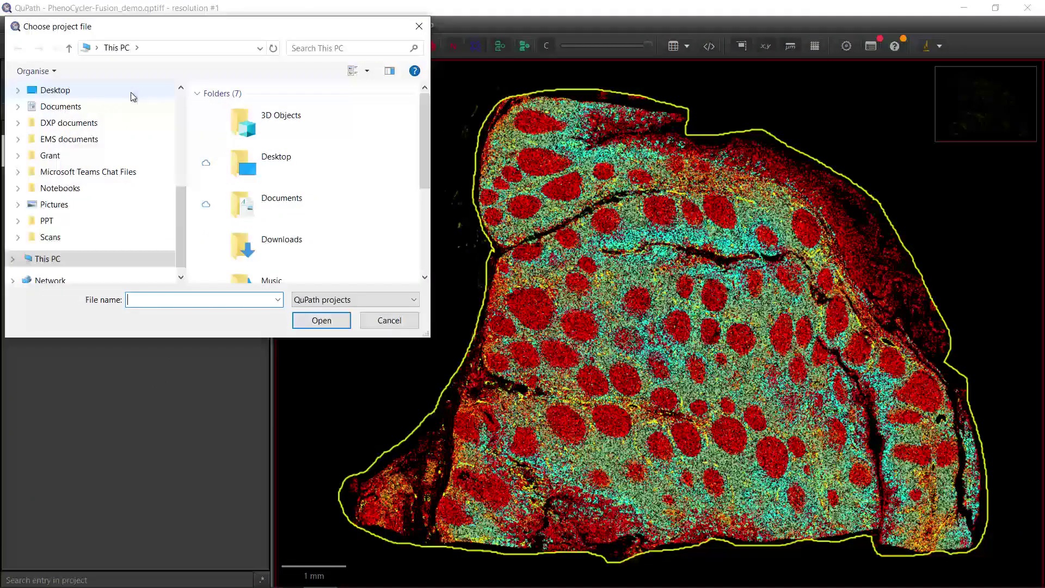
scroll(173, 134, "up", 5)
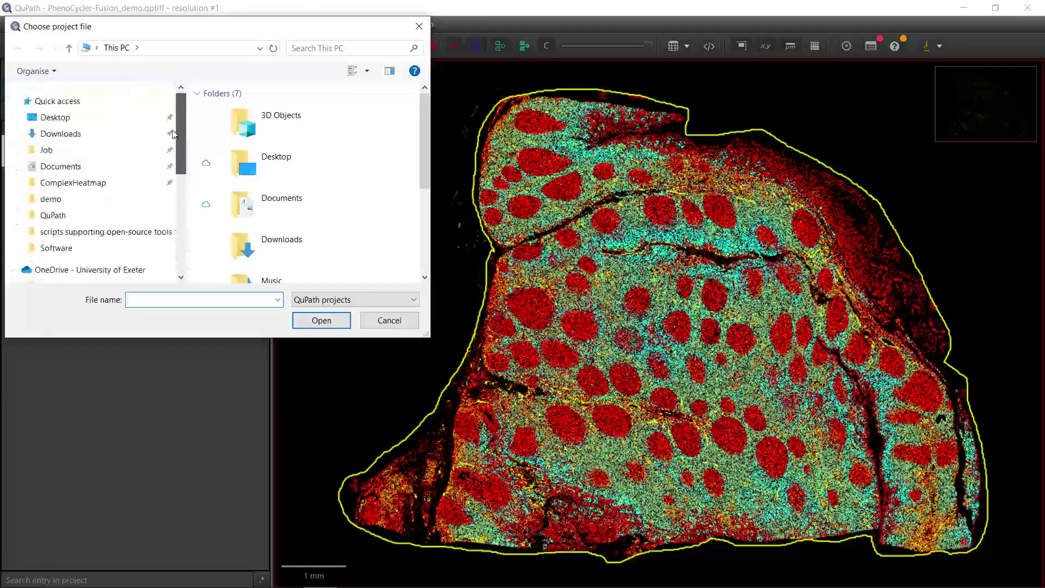
left_click(92, 200)
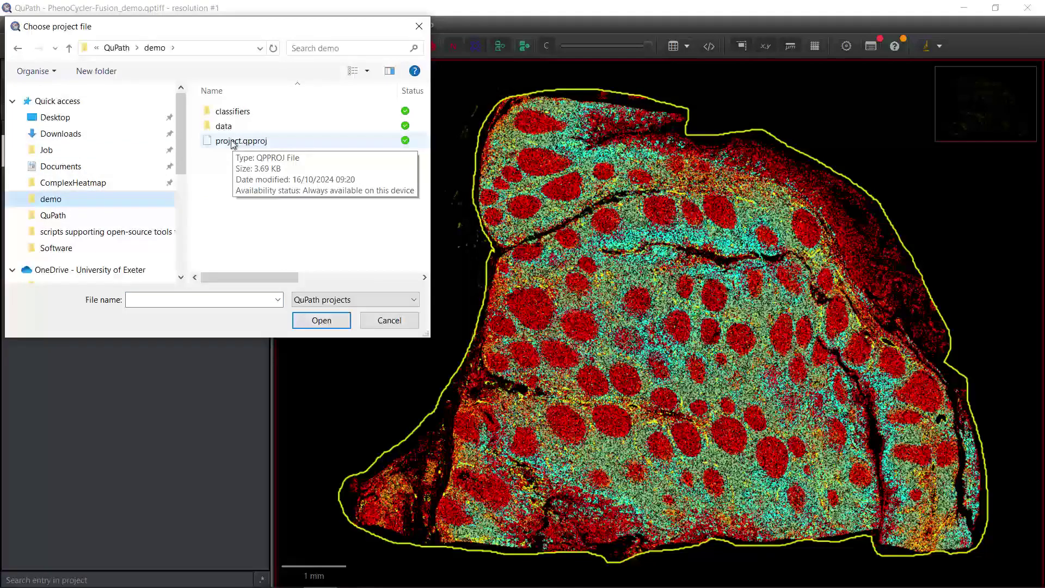
left_click(233, 142)
double_click(233, 142)
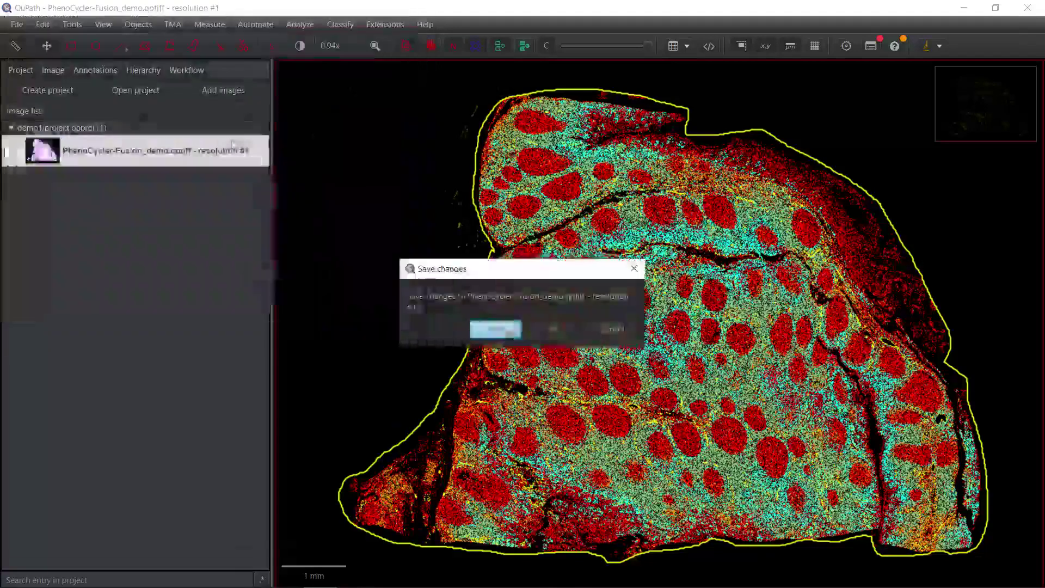
left_click(558, 333)
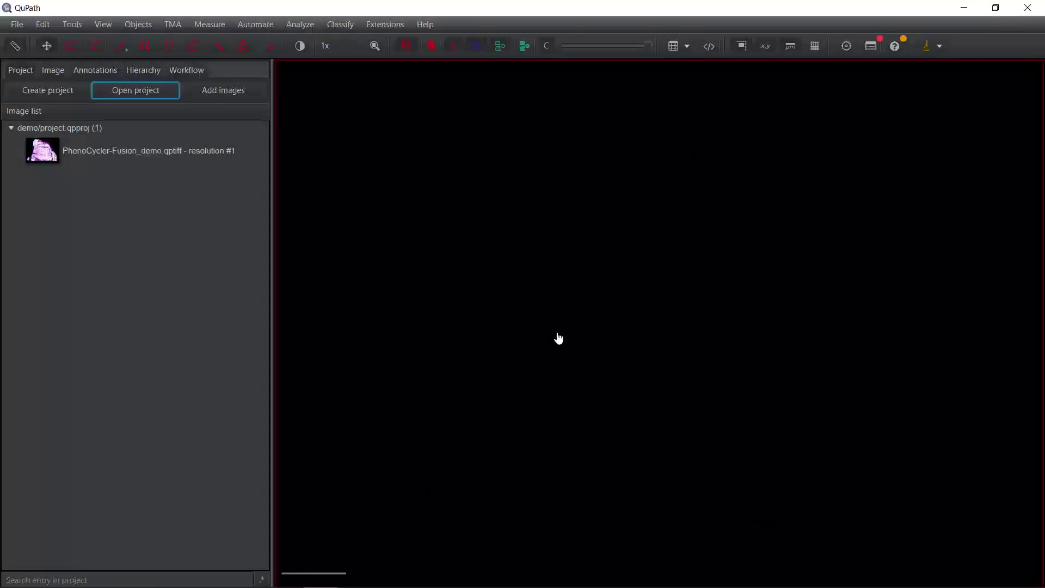
Step: Open the PhenoCycler-Fusion_demo.qptiff - resolution #1 image from the project and select its tissue annotation
double_click(184, 150)
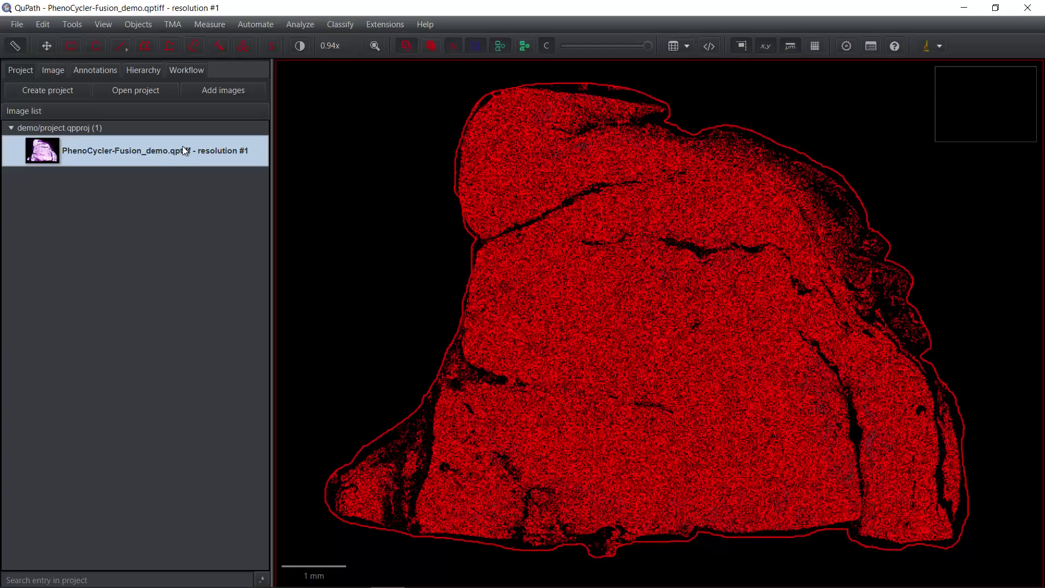
left_click(96, 70)
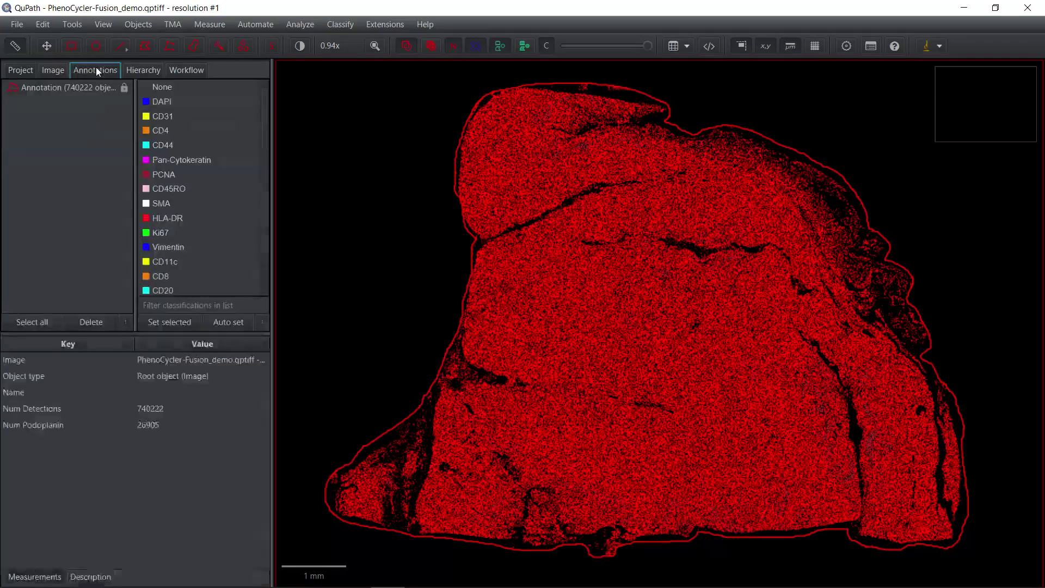
left_click(77, 90)
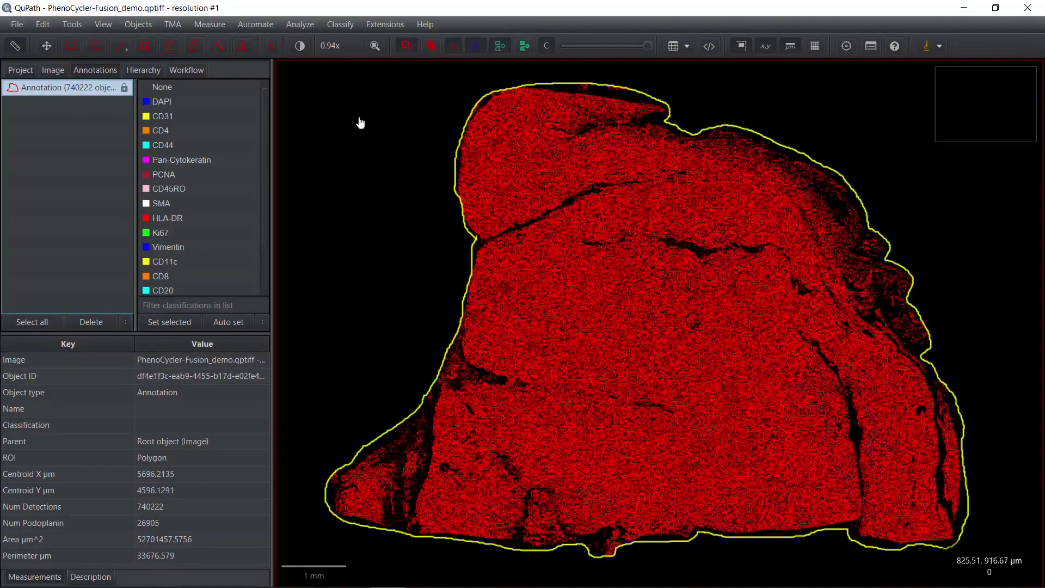
Step: Load all saved object classifiers from CD20 through Podoplanin and apply them sequentially to the cells
left_click(338, 27)
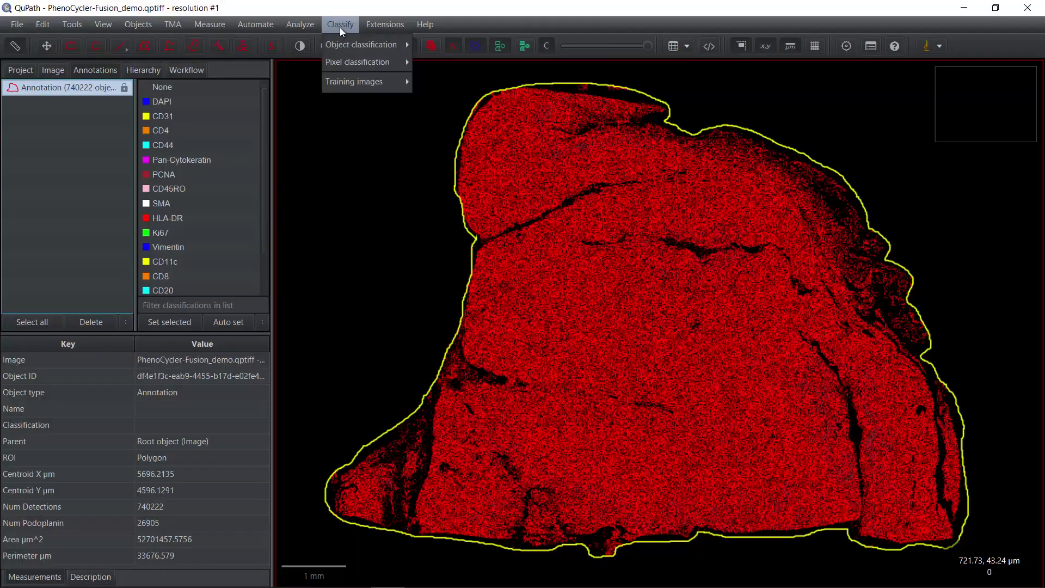
mouse_move(341, 37)
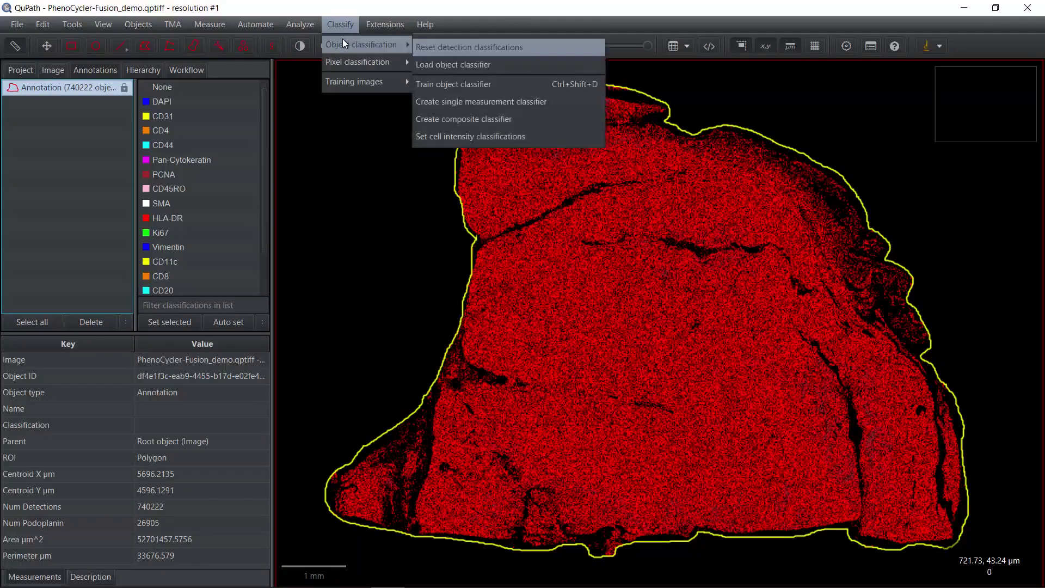
left_click(459, 65)
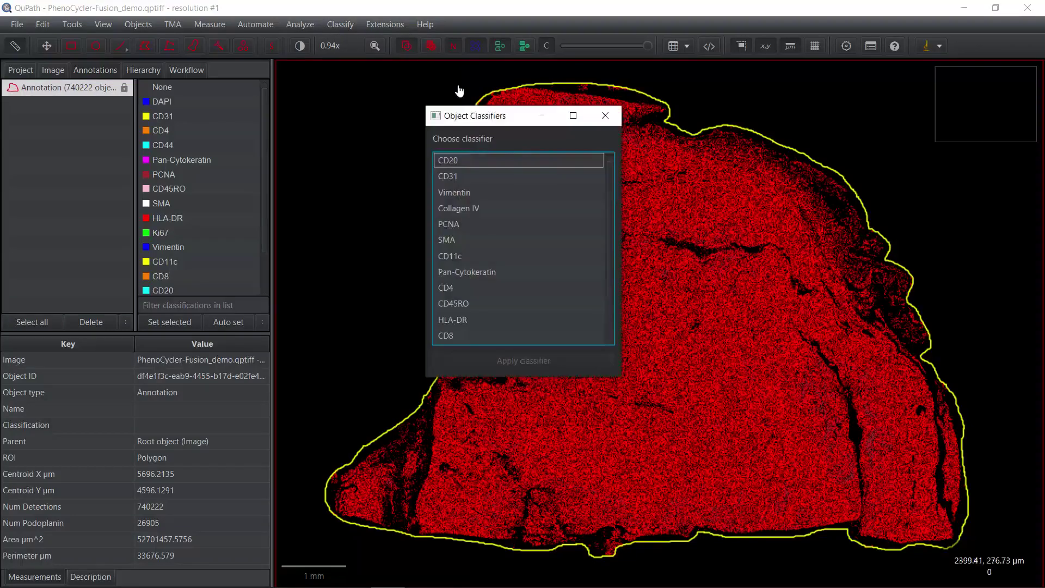
left_click(475, 161)
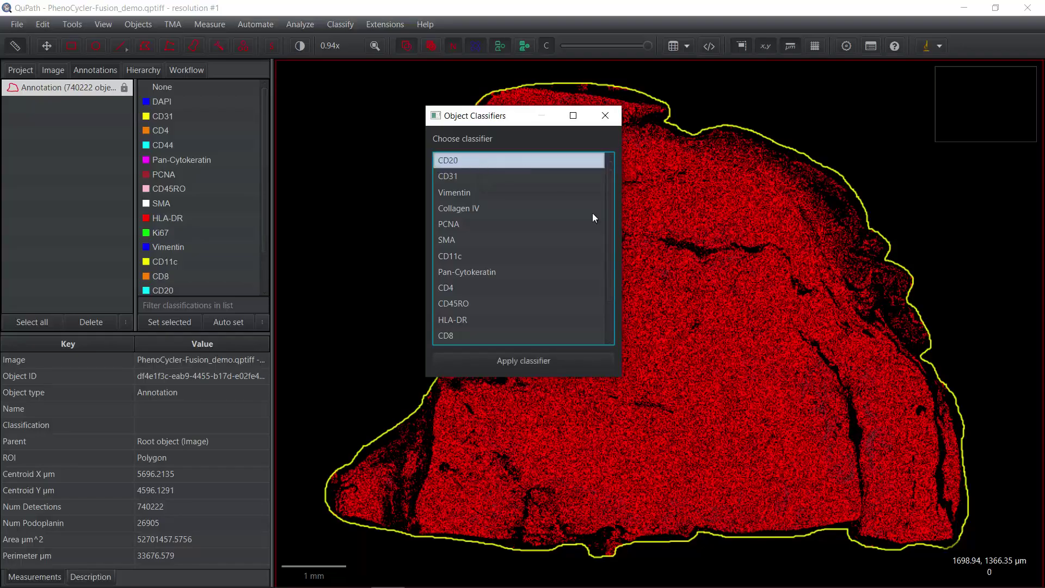
scroll(611, 220, "down", 2)
left_click(464, 336, "shift")
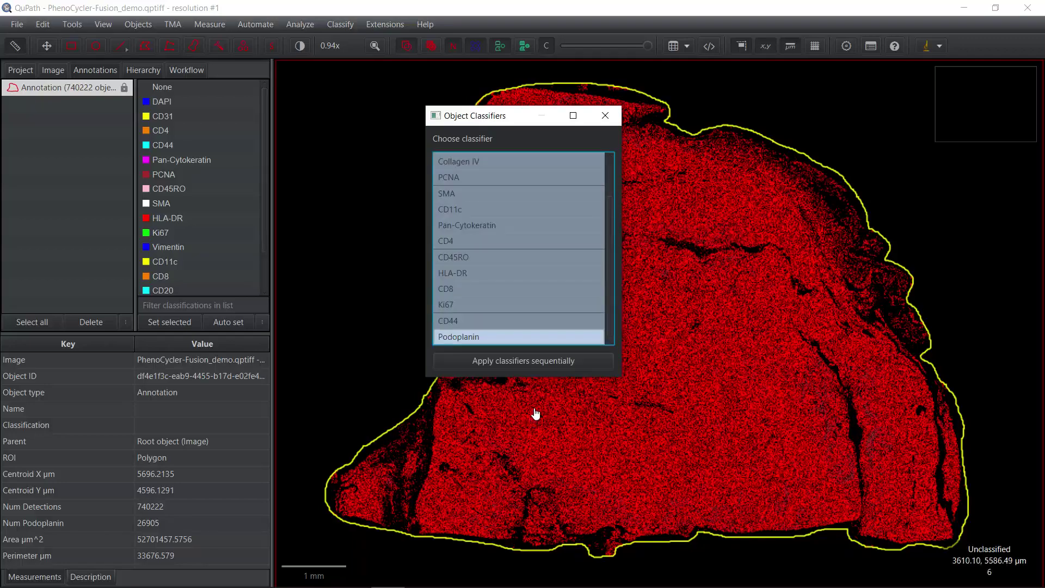
left_click(525, 362)
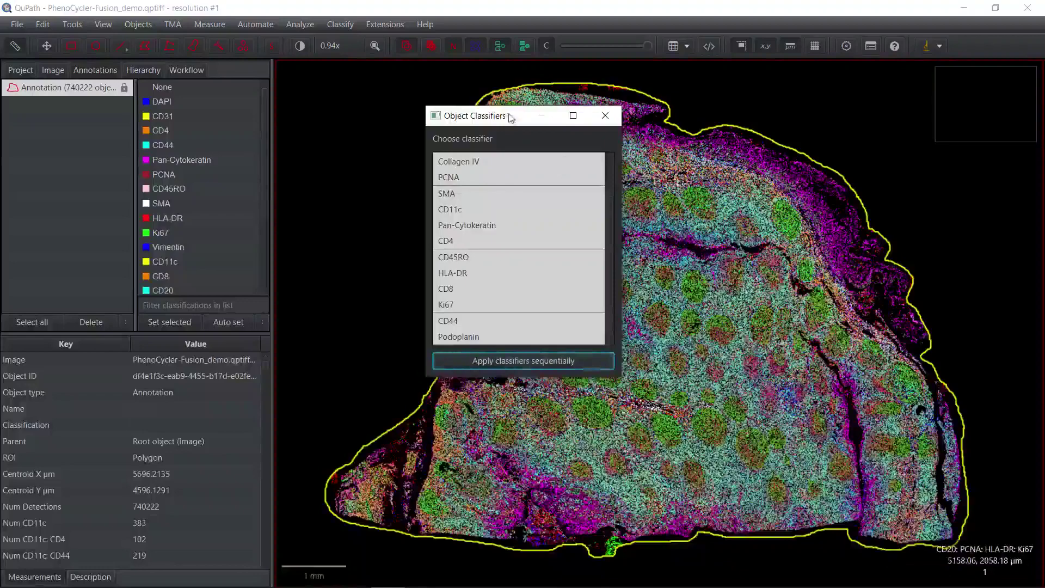
left_click_drag(512, 117, 317, 123)
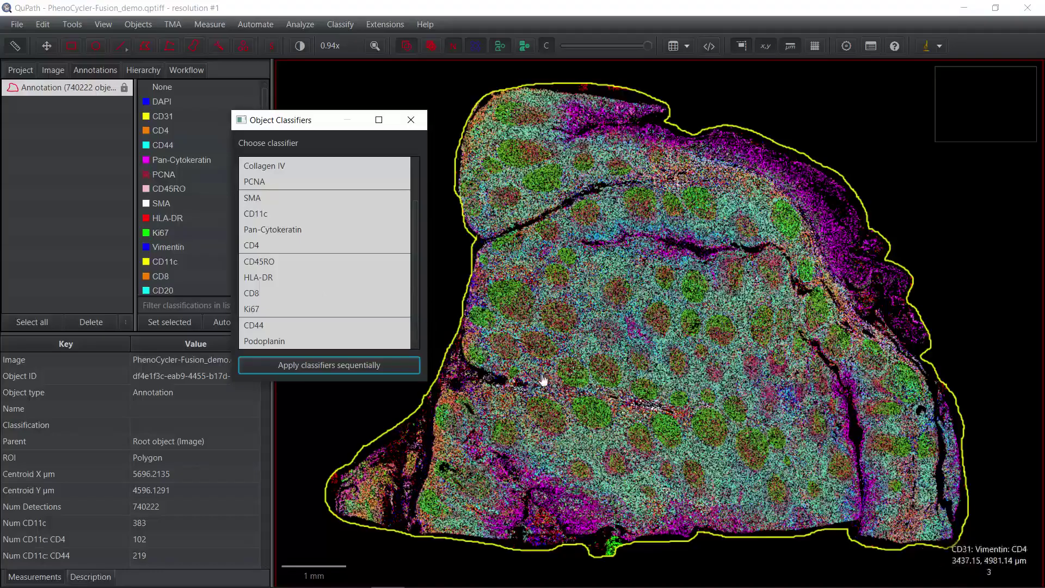
Step: Display the cells as filled shapes using cell boundaries only, and close the Object Classifiers dialog
left_click(585, 331)
right_click(585, 331)
mouse_move(610, 412)
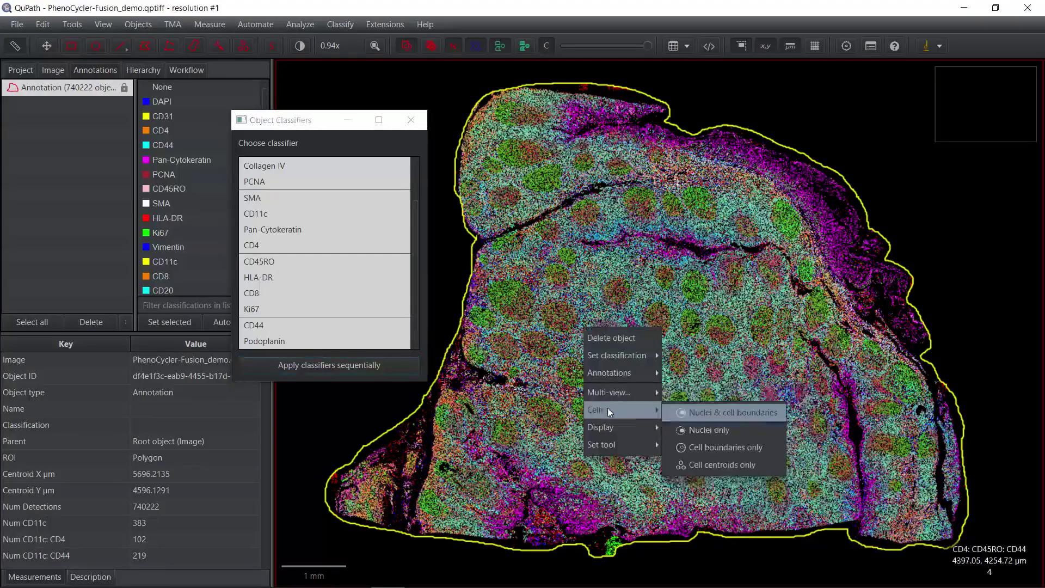
left_click(704, 447)
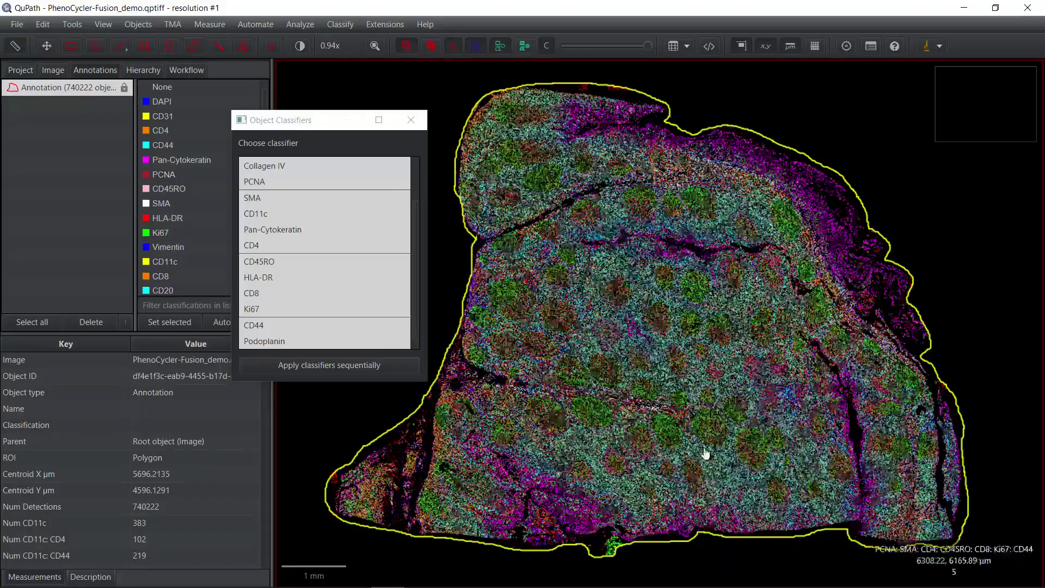
left_click(524, 47)
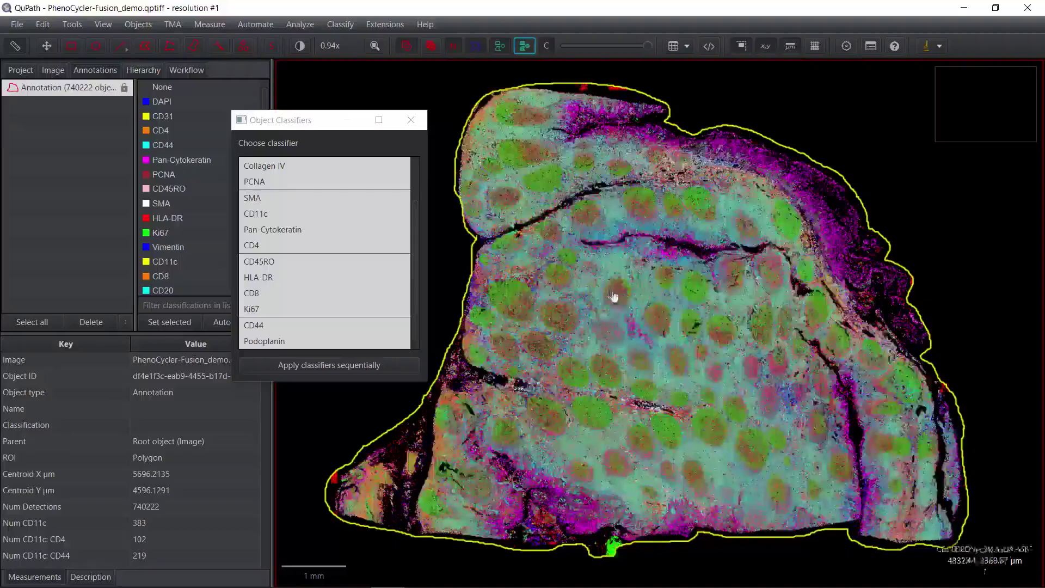
left_click(411, 120)
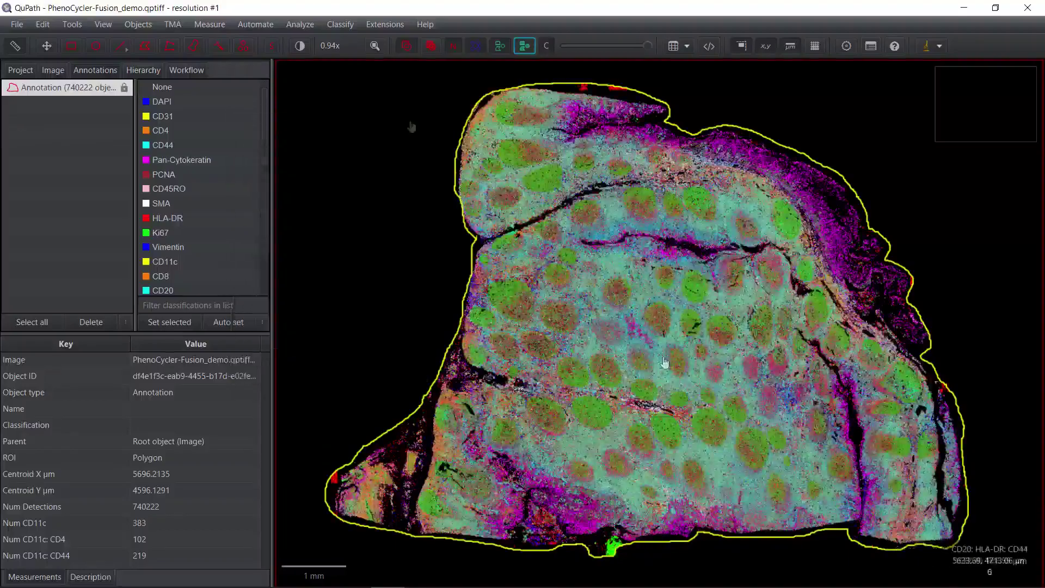
scroll(664, 363, "up", 10)
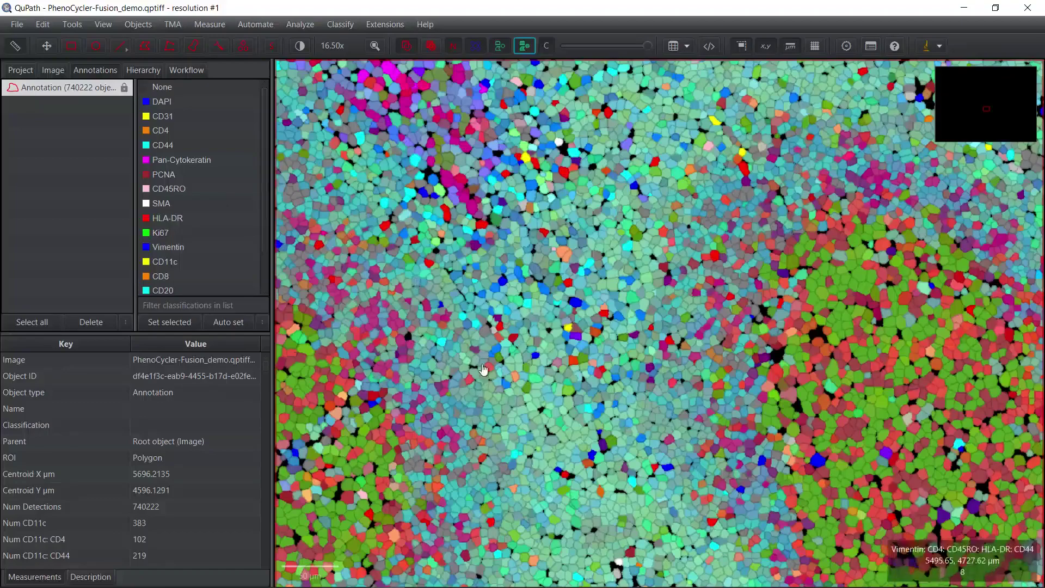
Step: Open the detection measurements table in a maximized window and review its columns through to Object ID
left_click(687, 48)
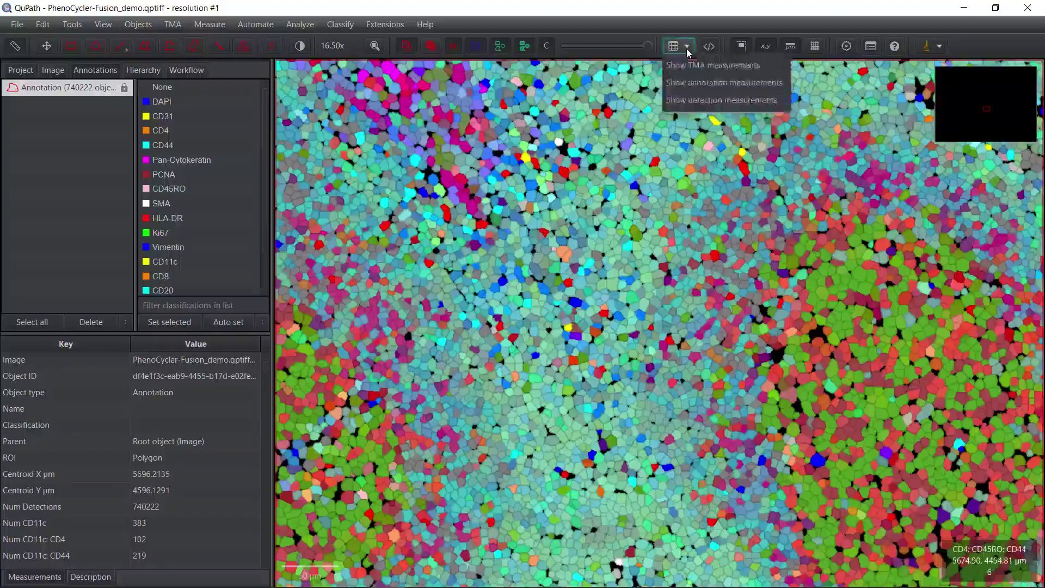
left_click(677, 100)
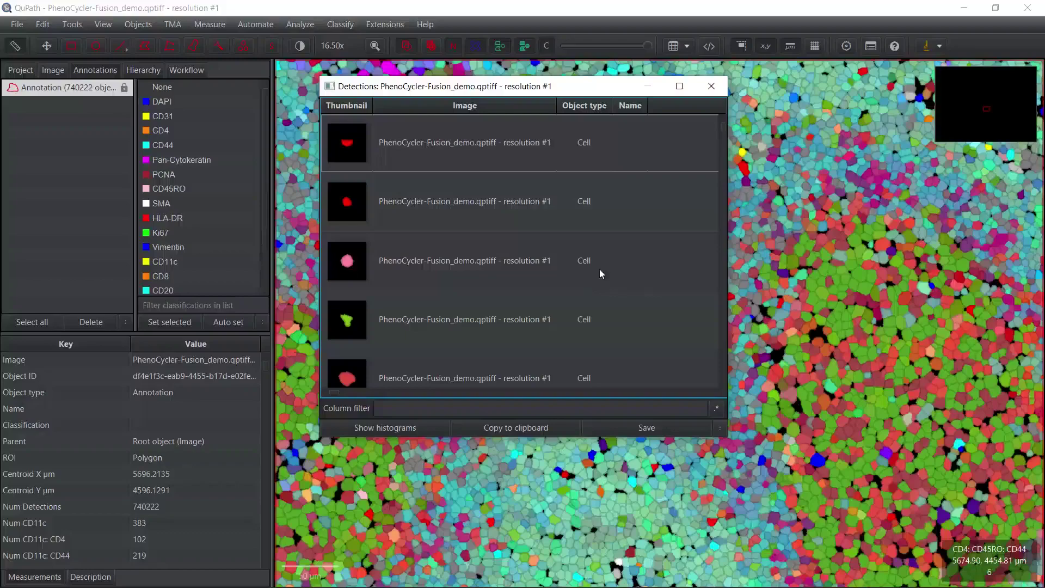
left_click(679, 87)
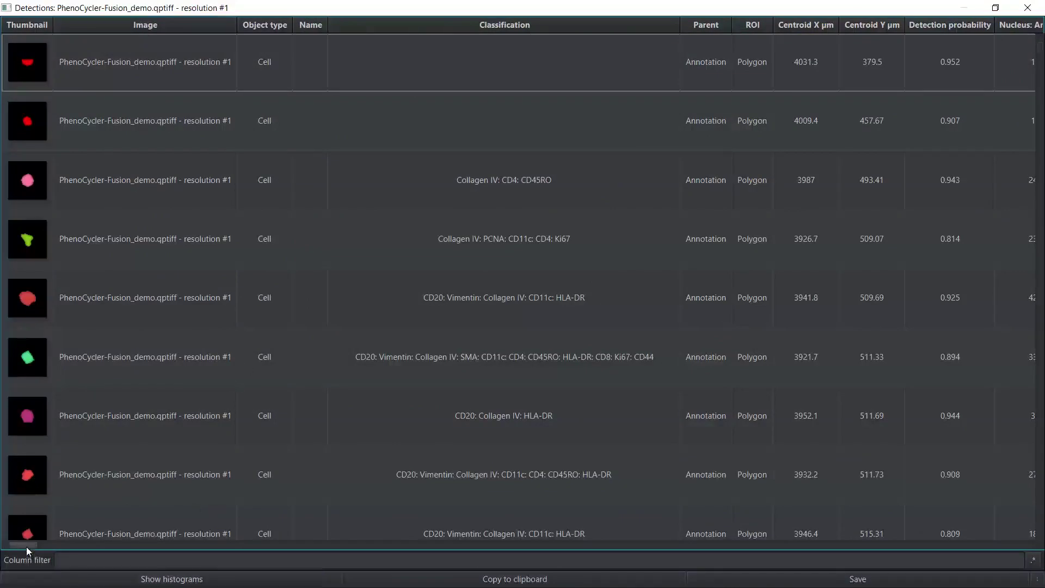
left_click_drag(26, 546, 61, 547)
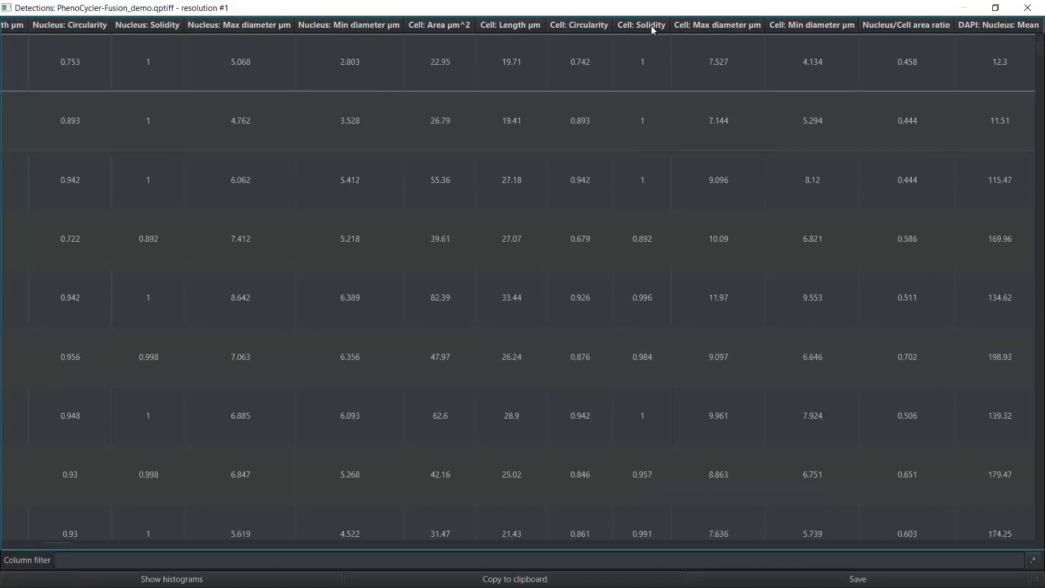
left_click_drag(76, 547, 132, 546)
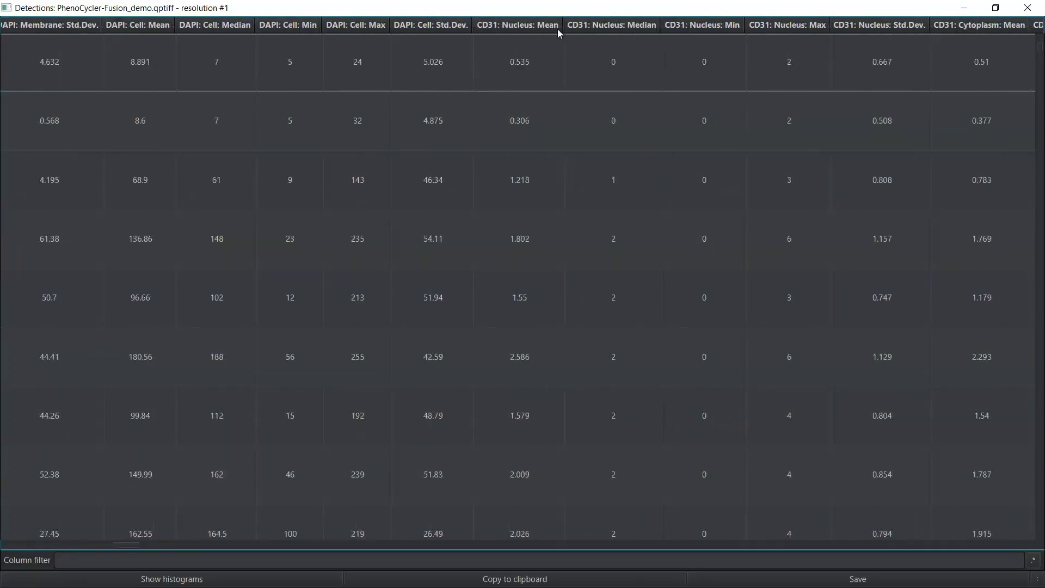
left_click_drag(130, 544, 943, 538)
left_click(991, 543)
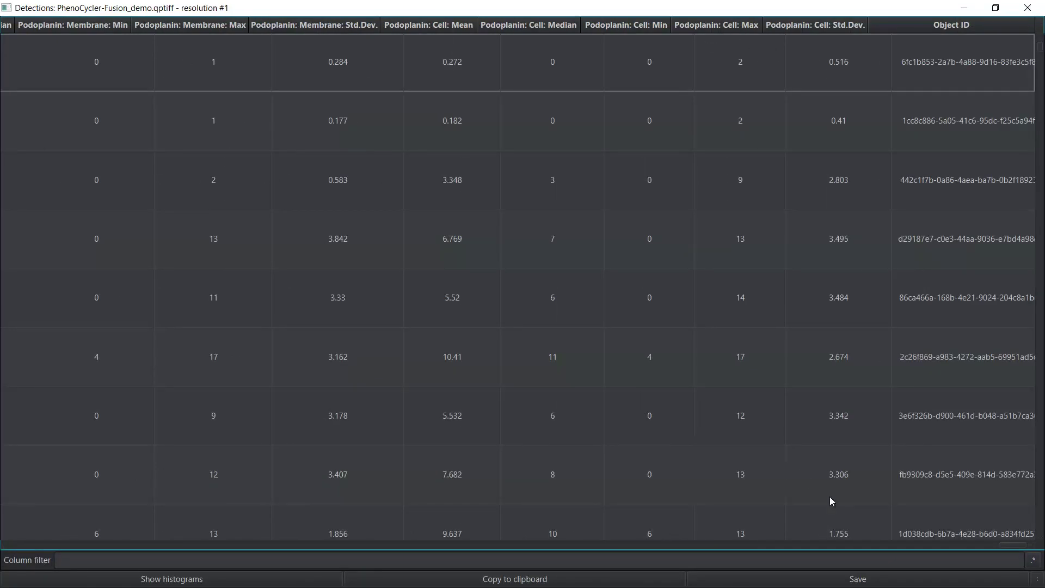
Step: Save the detection measurements to the Desktop as a Results data file and close the table
left_click(858, 579)
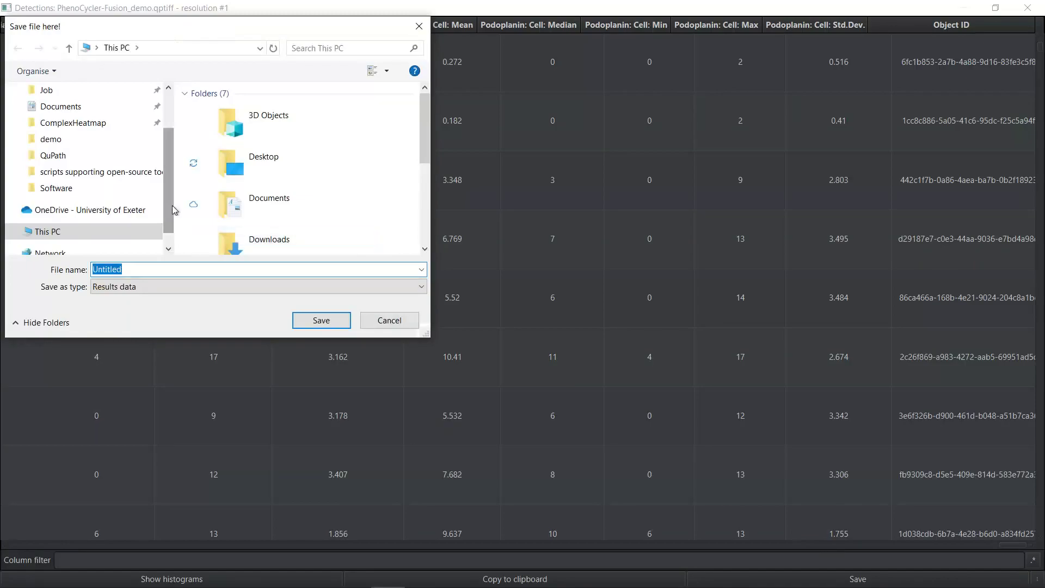
scroll(174, 210, "up", 3)
left_click(74, 116)
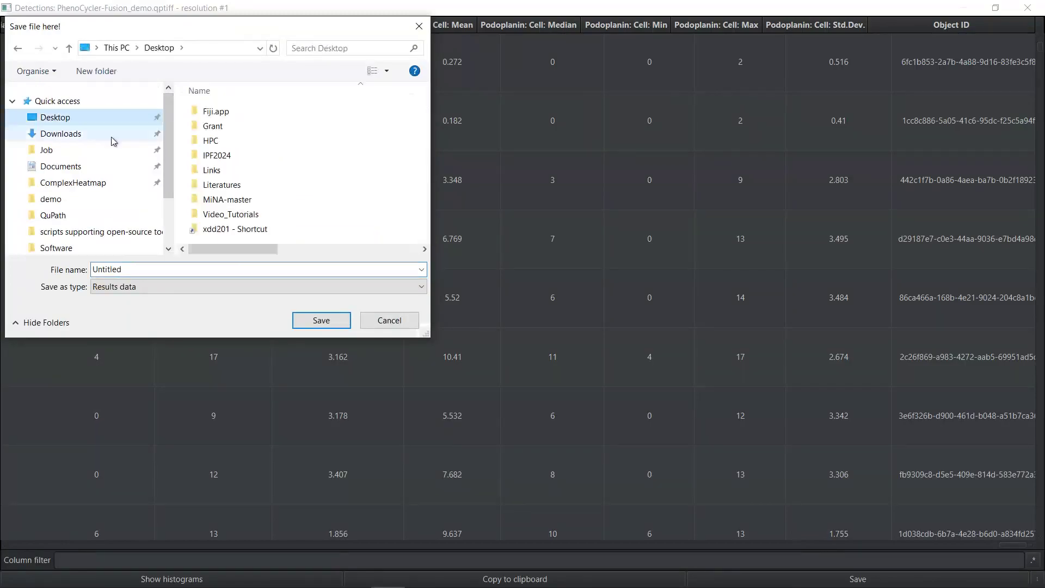
left_click(157, 270)
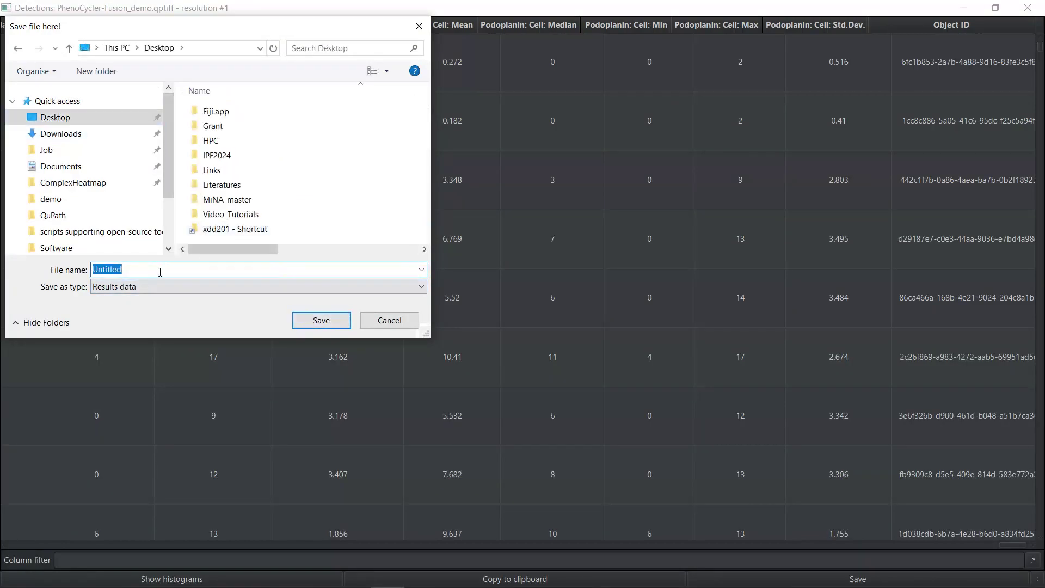
key("Return")
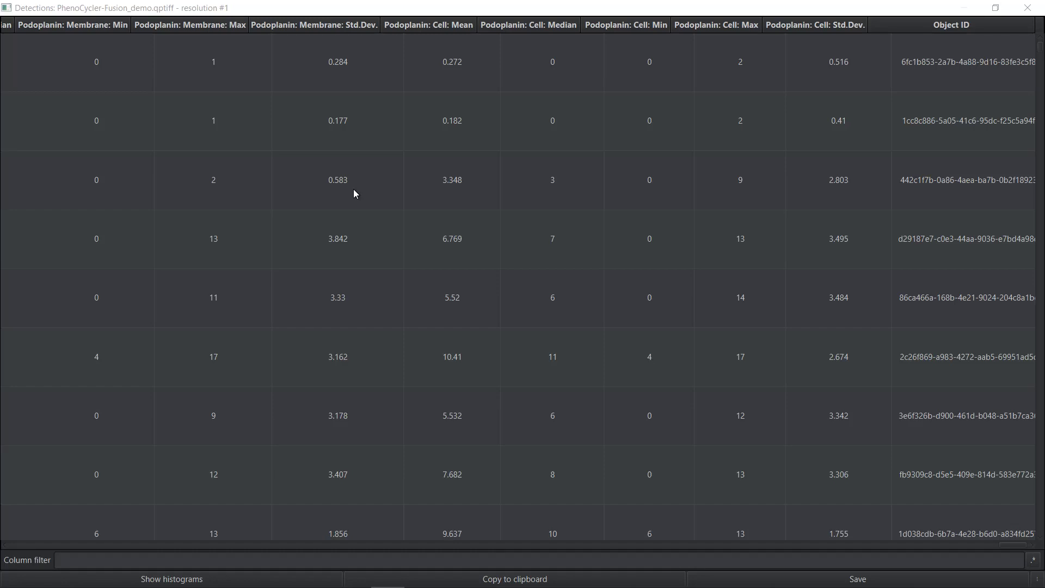
left_click(1028, 8)
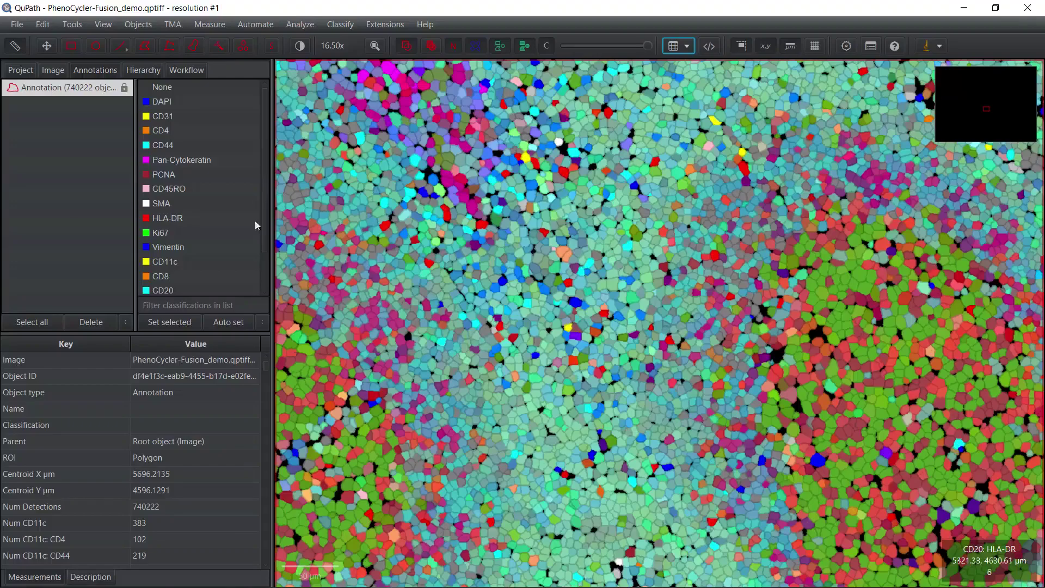
mouse_move(263, 179)
left_mouse_down()
mouse_move(260, 213)
mouse_move(269, 175)
left_mouse_up()
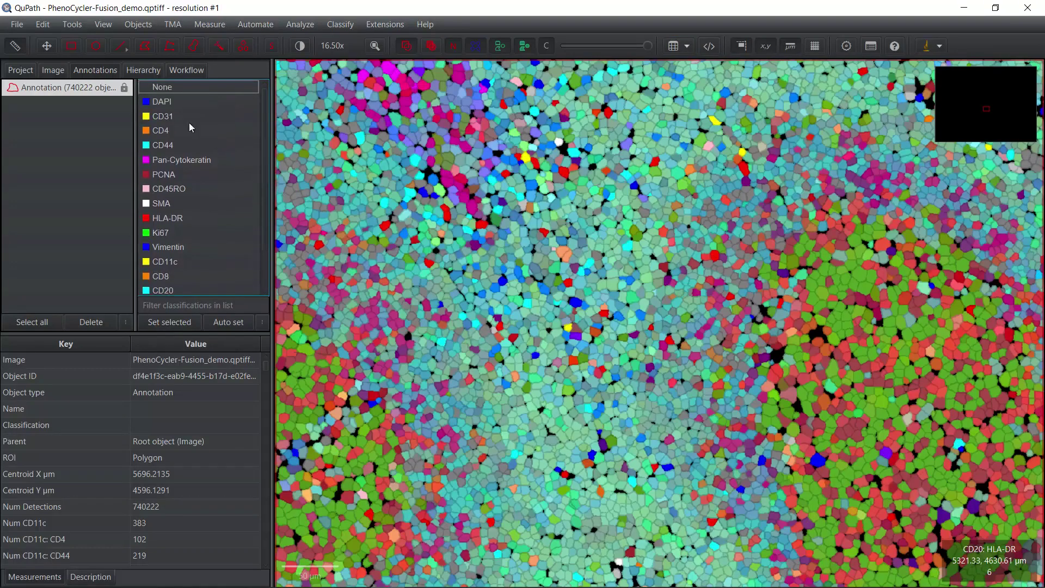